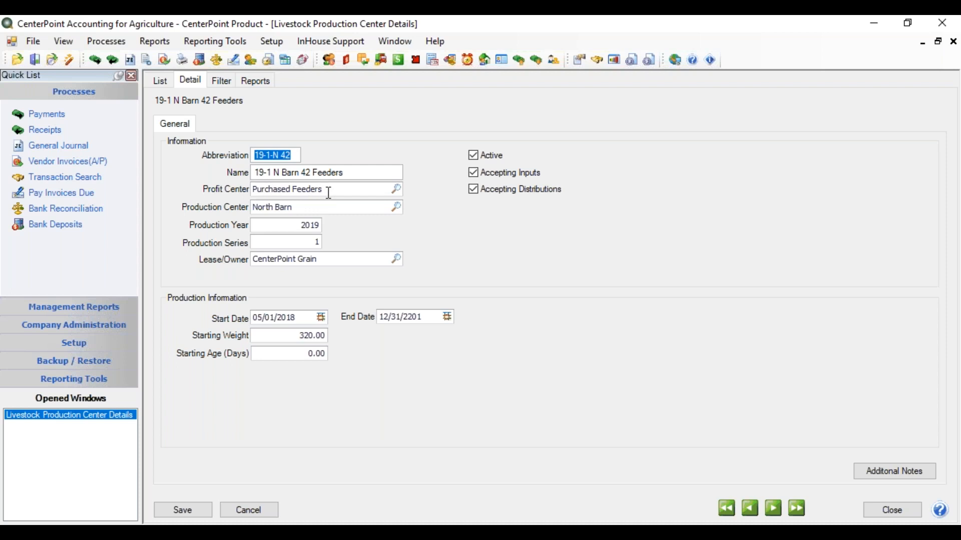
- Look up the profit center and production center choices for the 19-1 N Barn 42 Feeders record, keeping Purchased Feeders and North Barn
{"action": "left_click", "coordinate": [395, 188]}
{"action": "left_click", "coordinate": [395, 188]}
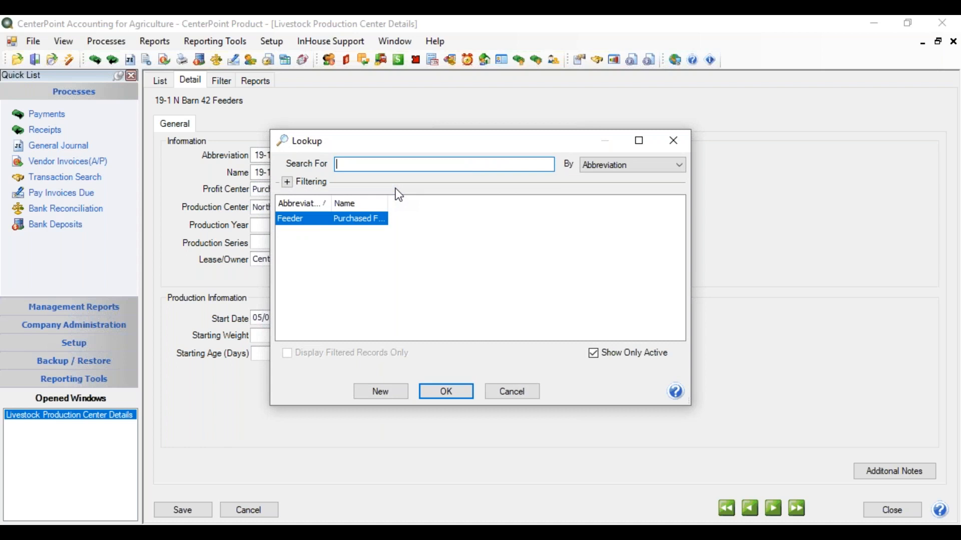
{"action": "left_click", "coordinate": [454, 392]}
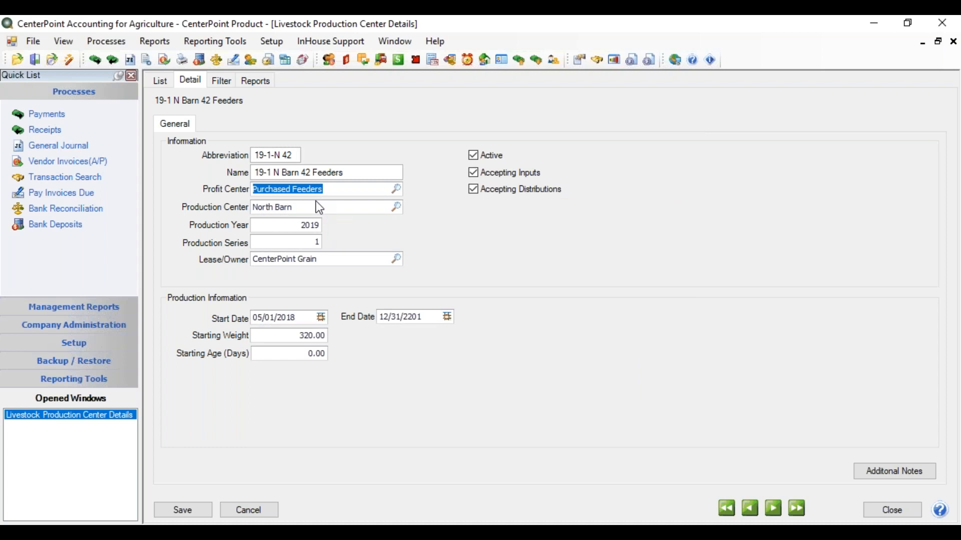
{"action": "left_click", "coordinate": [396, 206]}
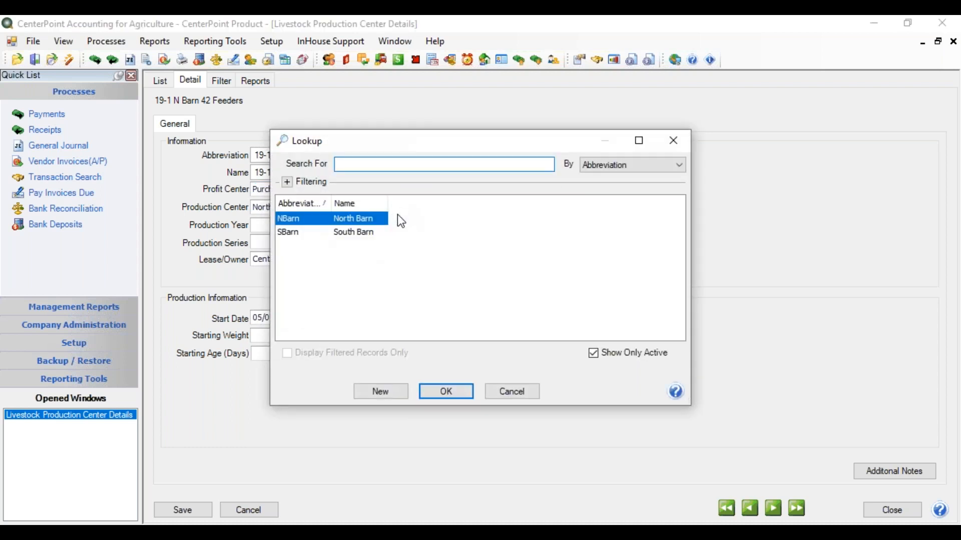
{"action": "left_click", "coordinate": [440, 390]}
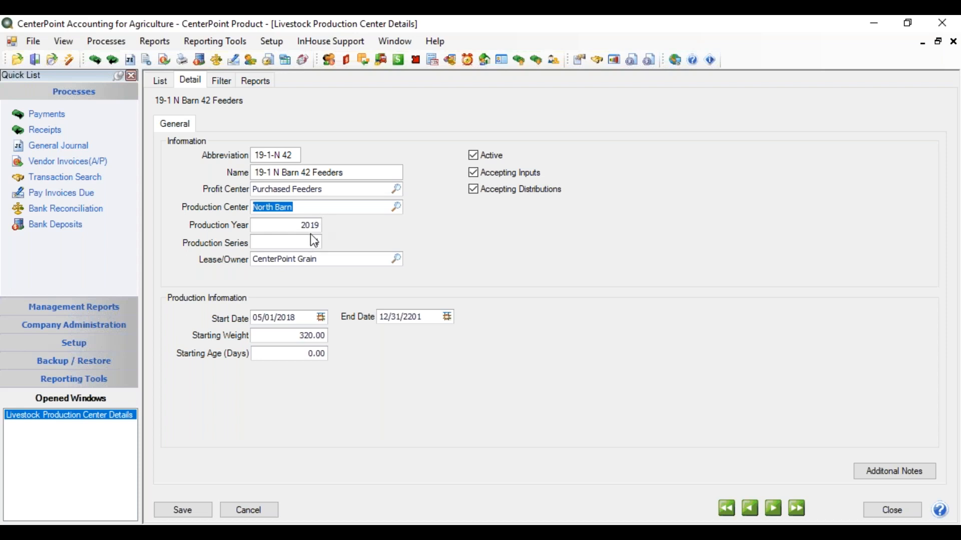
- Check production series 1, cancel the record's edit and close the livestock production center details
{"action": "left_click", "coordinate": [320, 245]}
{"action": "type", "text": "1"}
{"action": "left_click", "coordinate": [246, 511]}
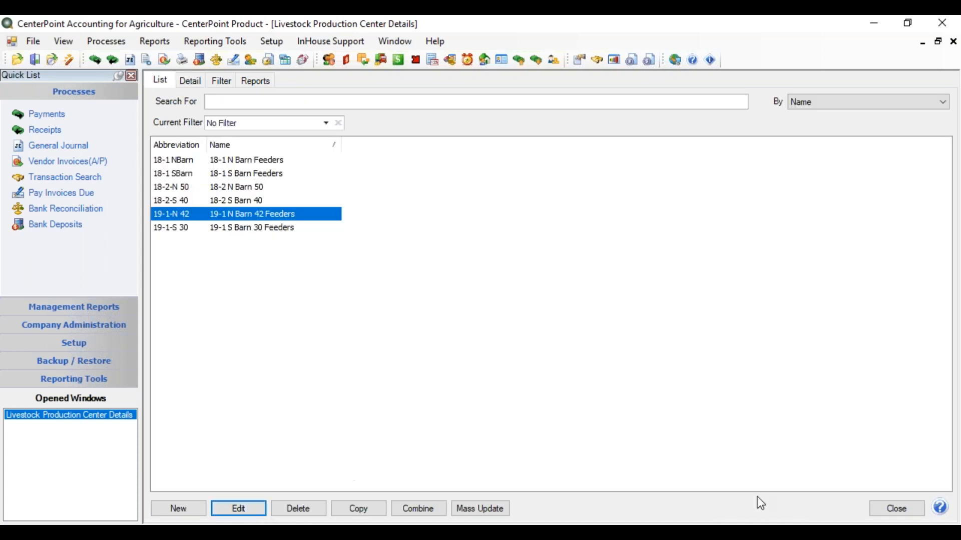
{"action": "left_click", "coordinate": [876, 511]}
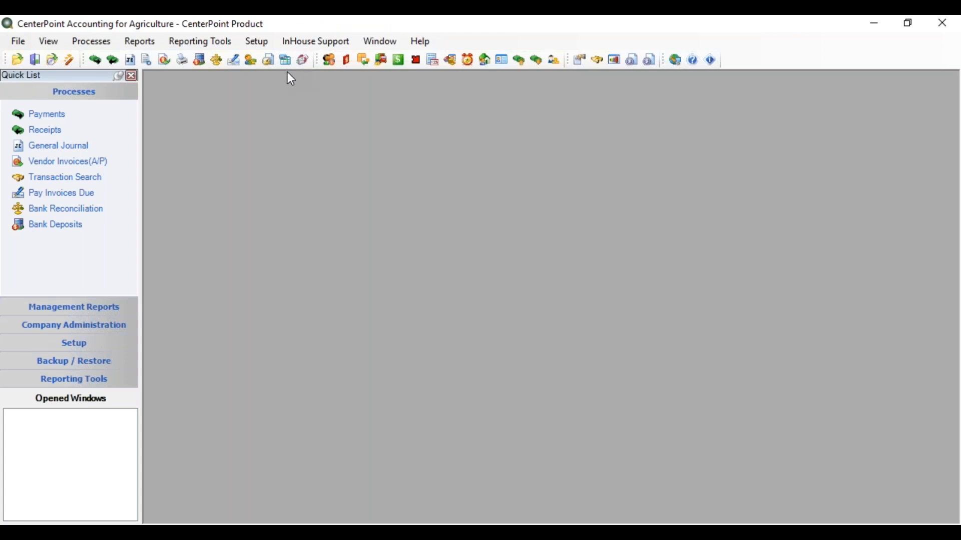
- Open the balance detail settings of the Purchased Livestock Inventory account category
{"action": "left_click", "coordinate": [259, 42]}
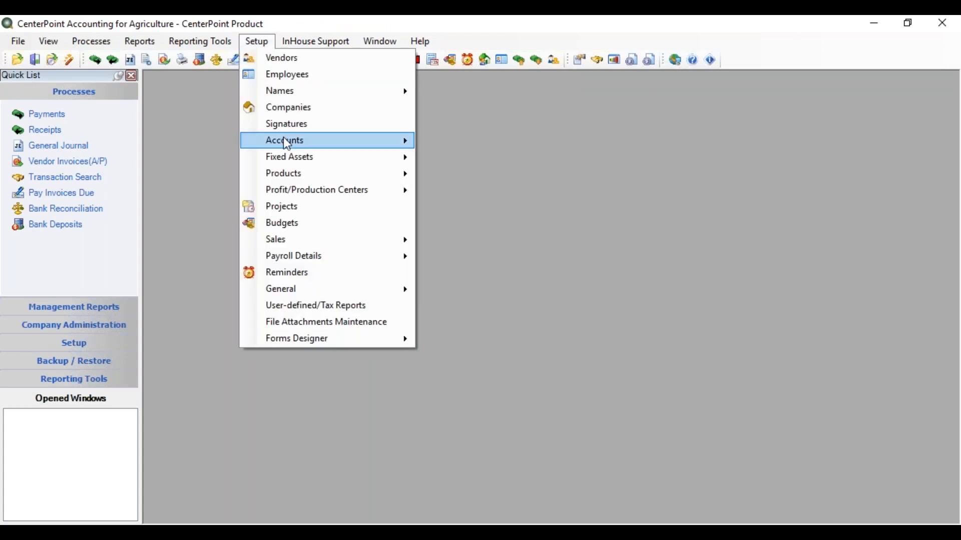
{"action": "mouse_move", "coordinate": [350, 141]}
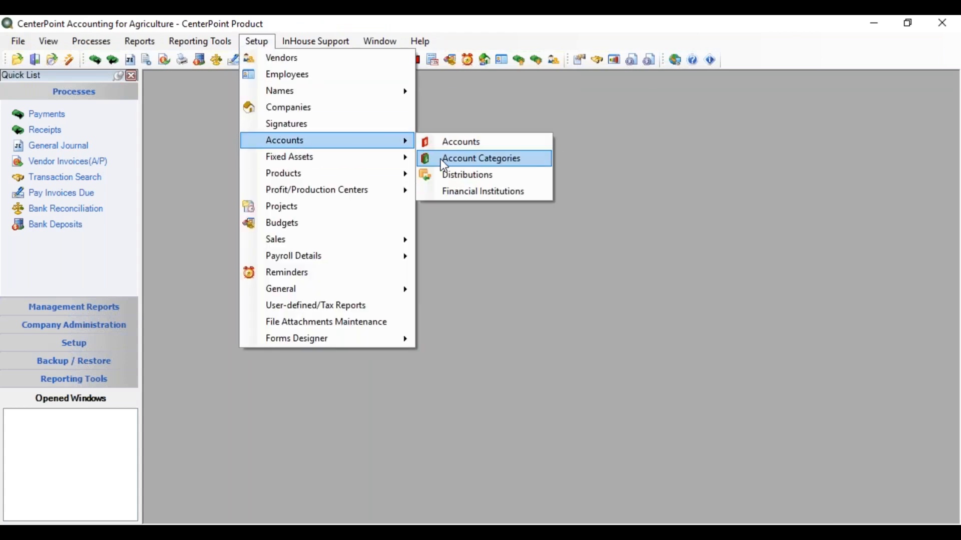
{"action": "left_click", "coordinate": [442, 159]}
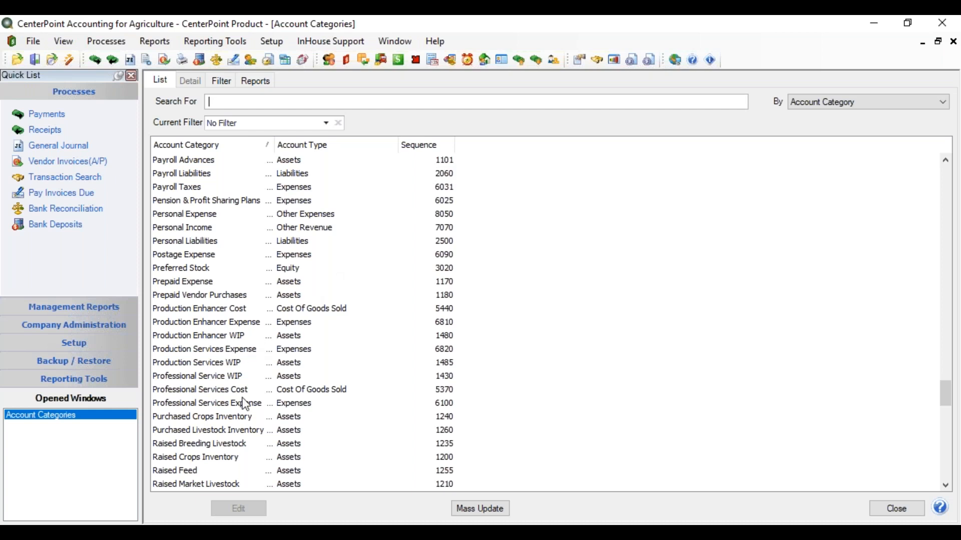
{"action": "left_click", "coordinate": [226, 431]}
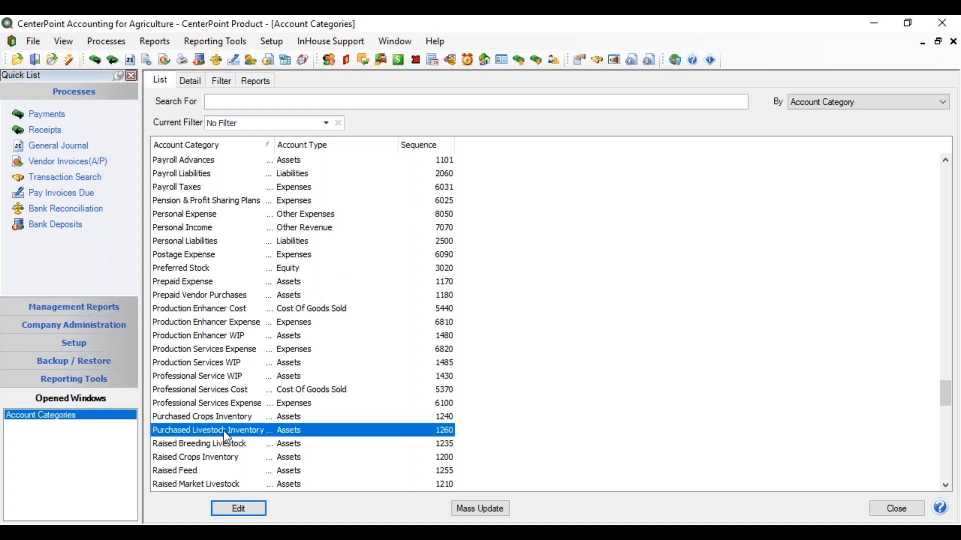
{"action": "left_click", "coordinate": [203, 485]}
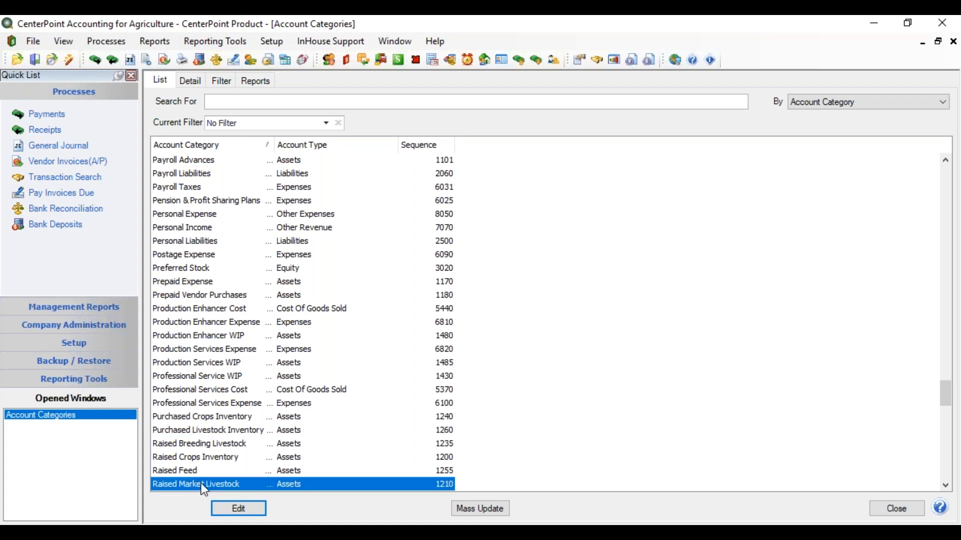
{"action": "left_click", "coordinate": [228, 445]}
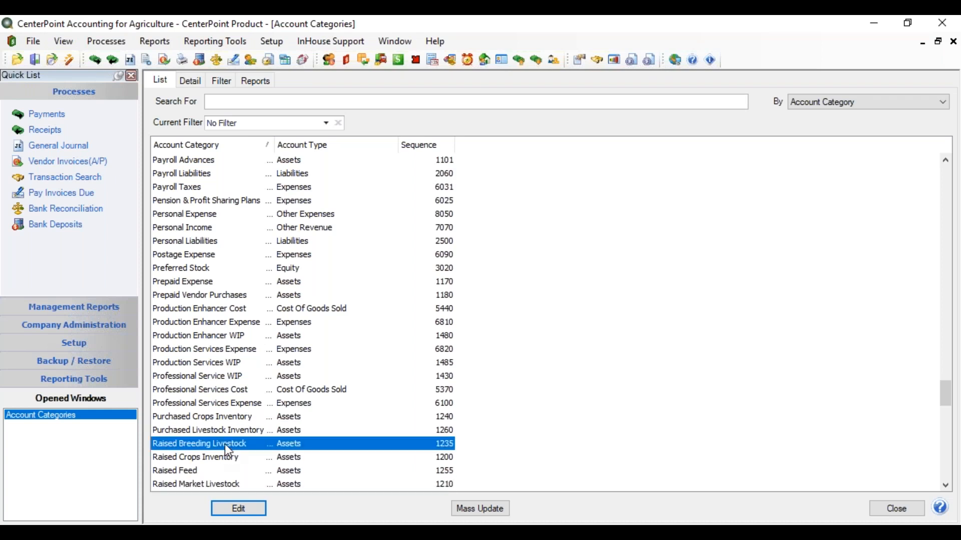
{"action": "double_click", "coordinate": [227, 430]}
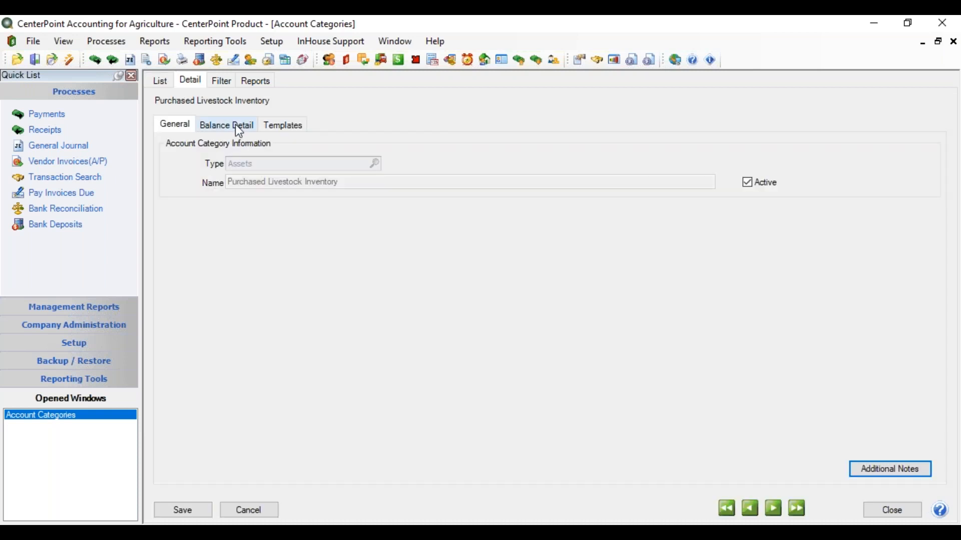
{"action": "left_click", "coordinate": [240, 129]}
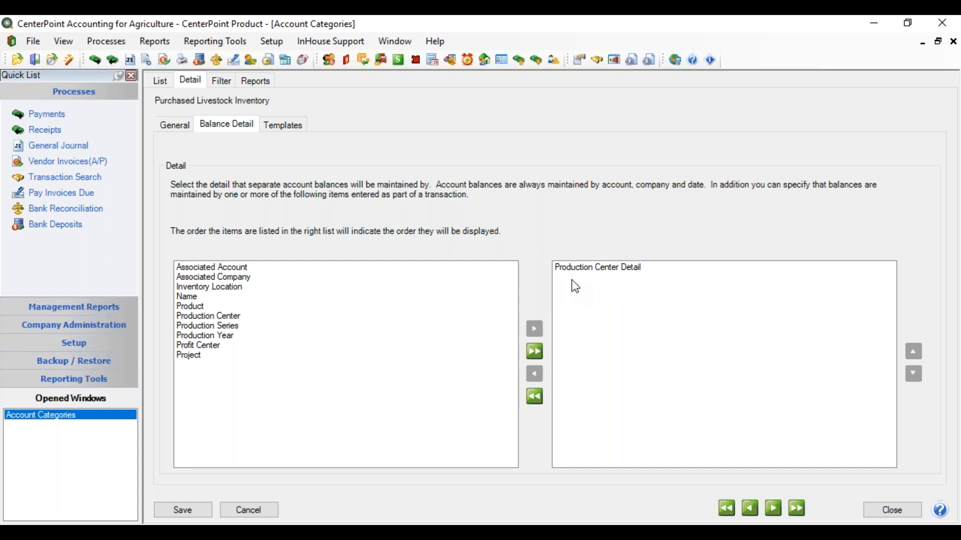
- Reassign Production Center Detail as the category's balance detail, and save and close the account categories
{"action": "double_click", "coordinate": [579, 270]}
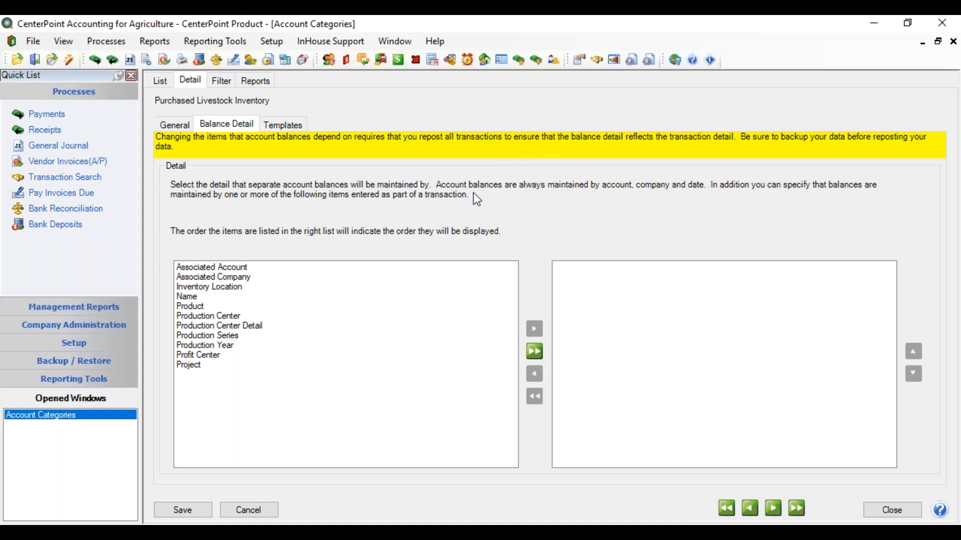
{"action": "left_click", "coordinate": [235, 326]}
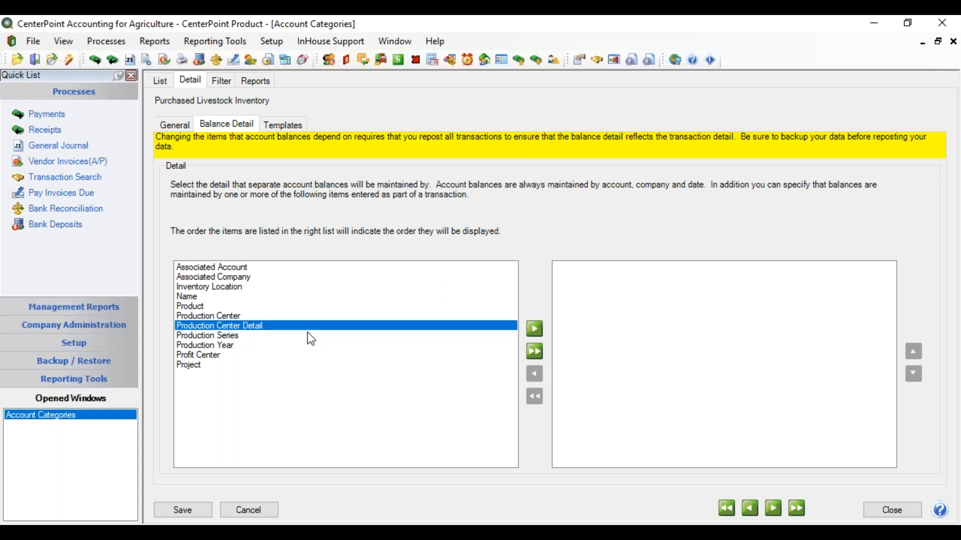
{"action": "left_click", "coordinate": [535, 329]}
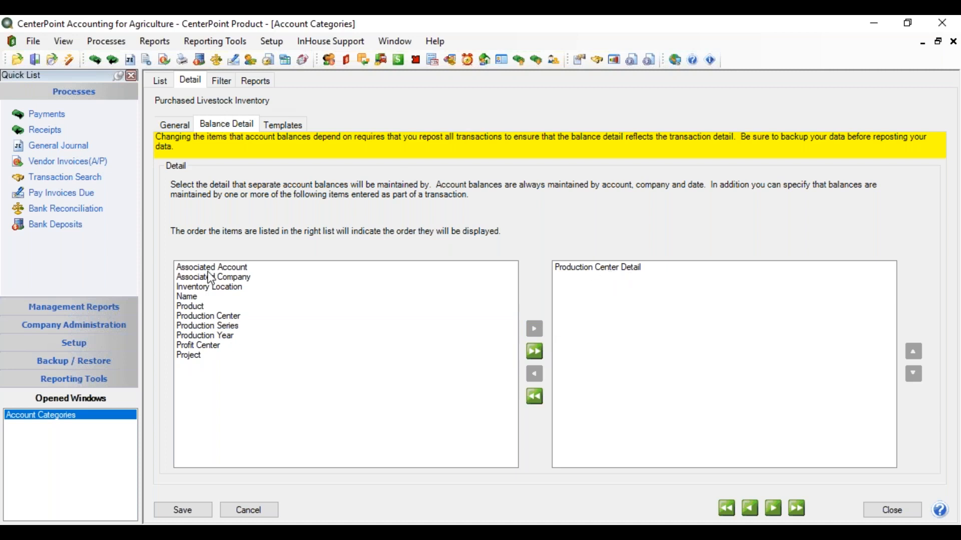
{"action": "left_click", "coordinate": [194, 512]}
{"action": "left_click", "coordinate": [873, 508]}
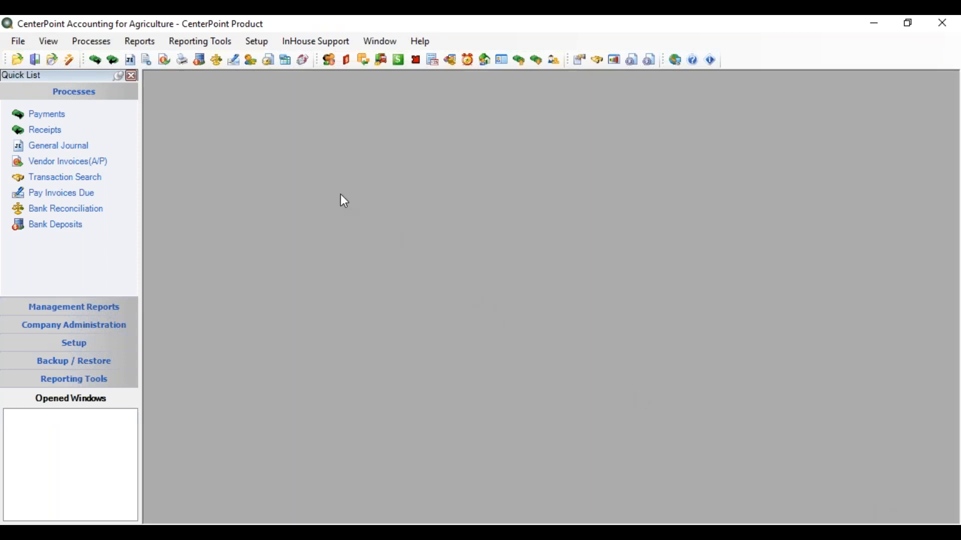
- Create a new account distribution with the abbreviation Livestock and the name Livestock Distribution
{"action": "left_click", "coordinate": [264, 43]}
{"action": "mouse_move", "coordinate": [280, 145]}
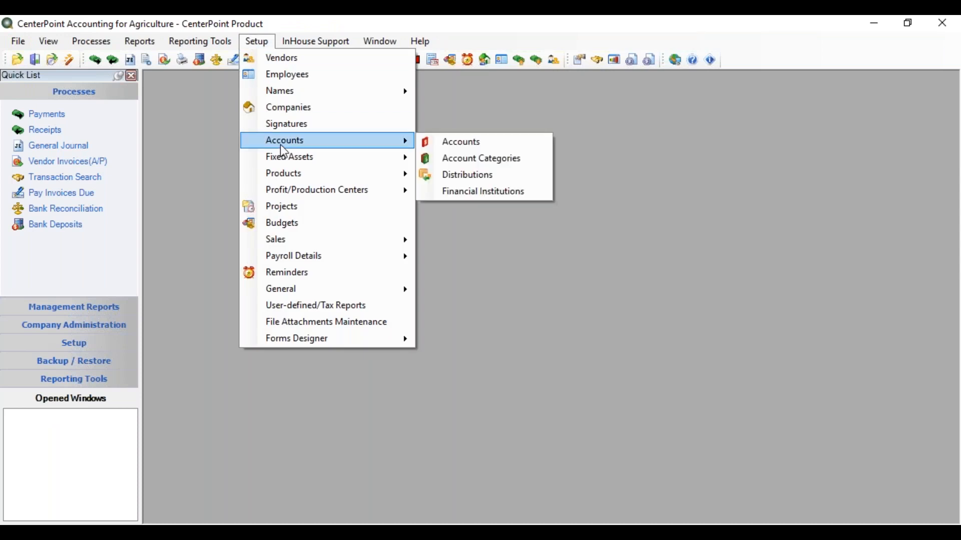
{"action": "left_click", "coordinate": [443, 176]}
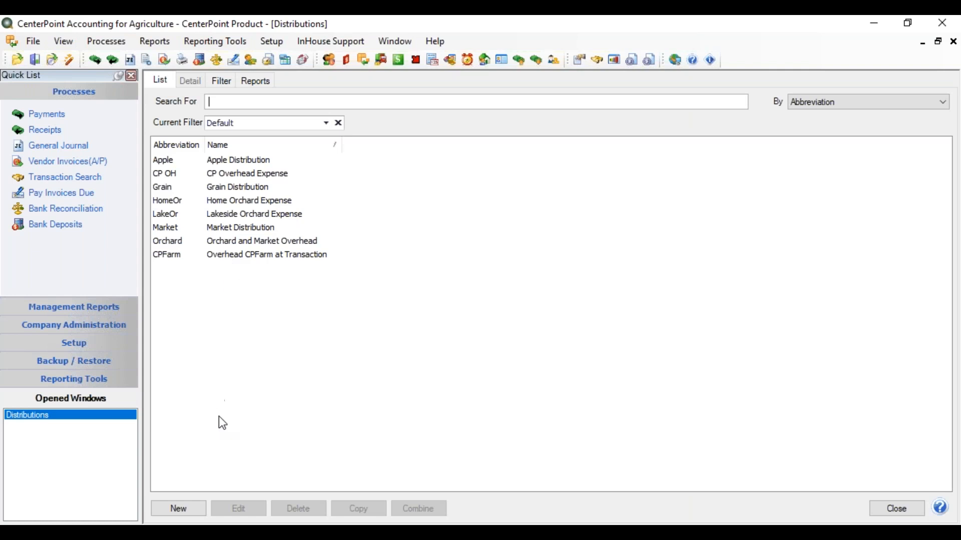
{"action": "left_click", "coordinate": [197, 507]}
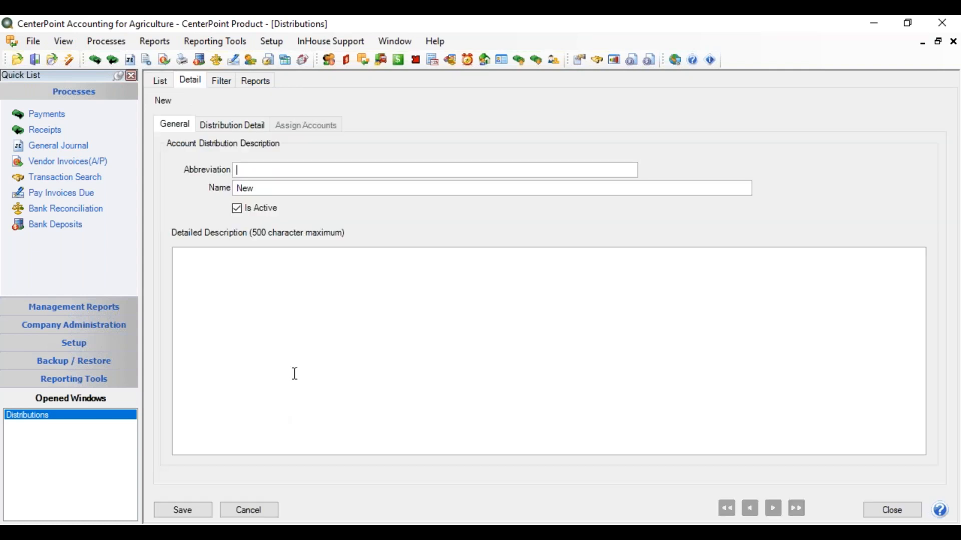
{"action": "type", "text": "Livestock"}
{"action": "key", "text": "Tab"}
{"action": "type", "text": "Livestock Distribution"}
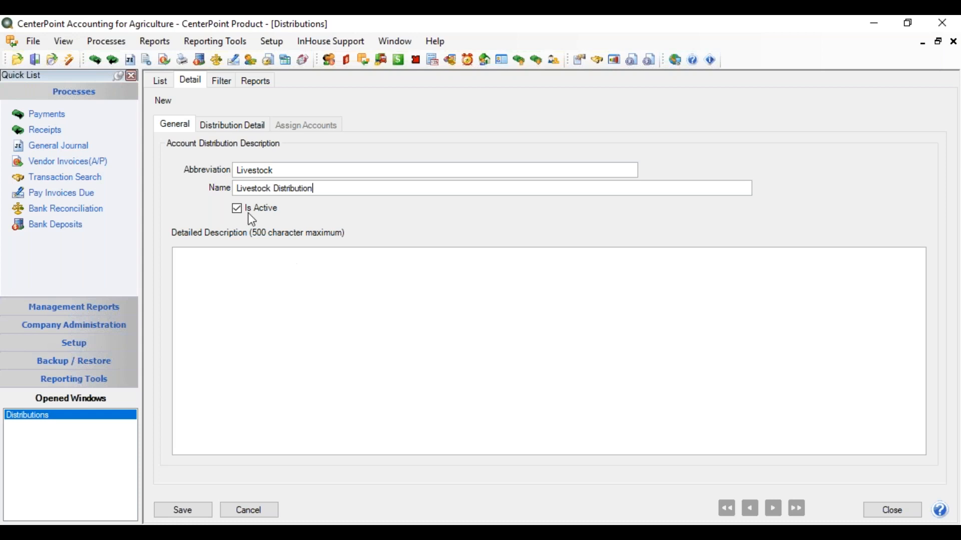
- Add a distribution detail line named Livestock and change its type to Per Head, accepting removal of the current detail
{"action": "left_click", "coordinate": [234, 128]}
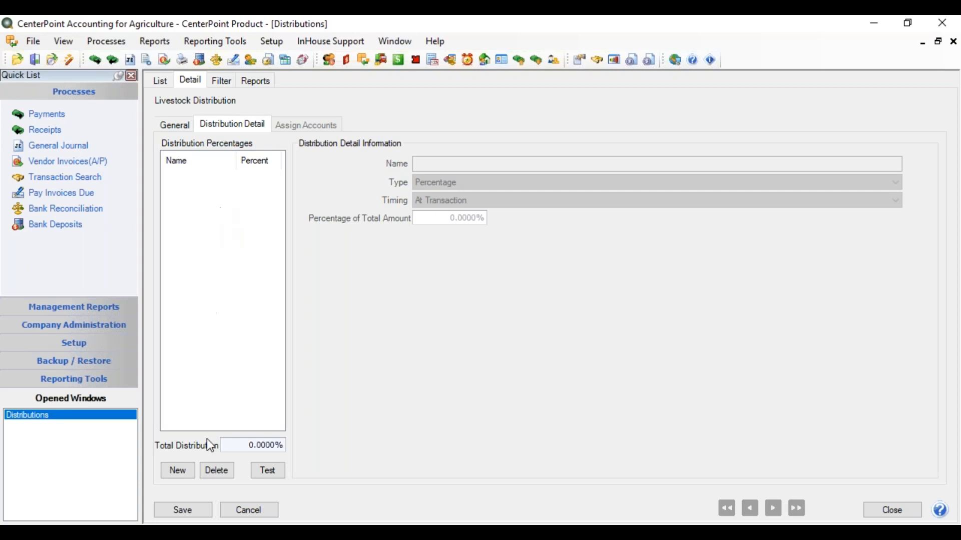
{"action": "left_click", "coordinate": [193, 474]}
{"action": "left_click_drag", "start_coordinate": [453, 163], "coordinate": [369, 164]}
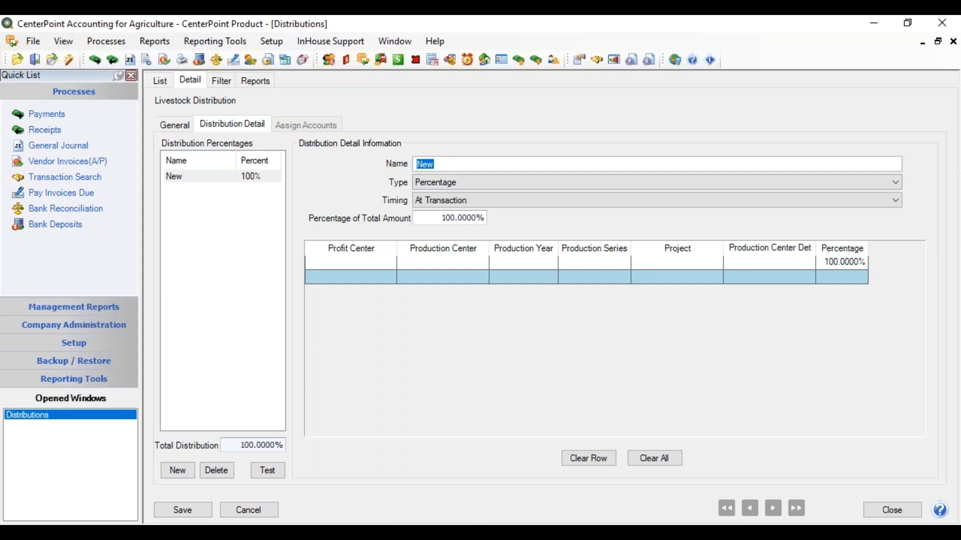
{"action": "type", "text": "Livestock"}
{"action": "left_click", "coordinate": [528, 184]}
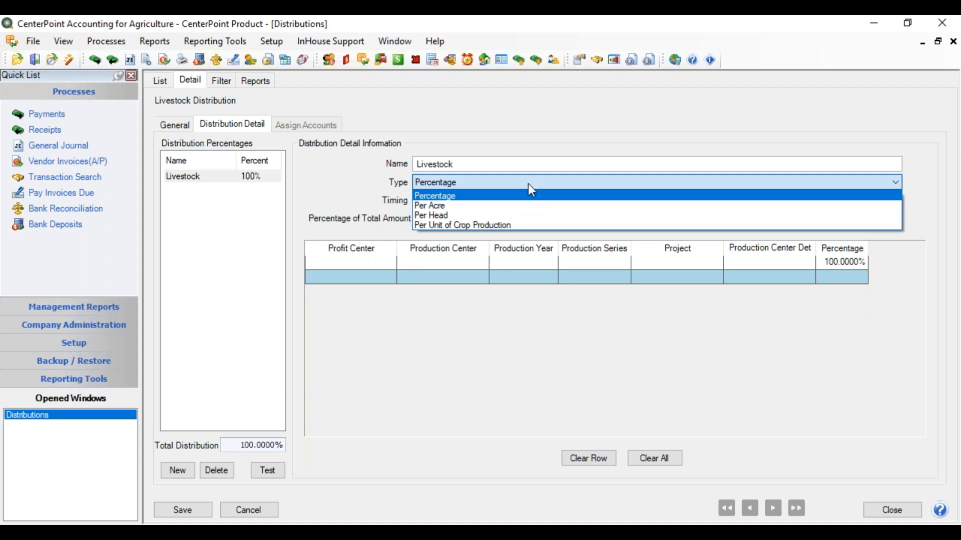
{"action": "left_click", "coordinate": [503, 216]}
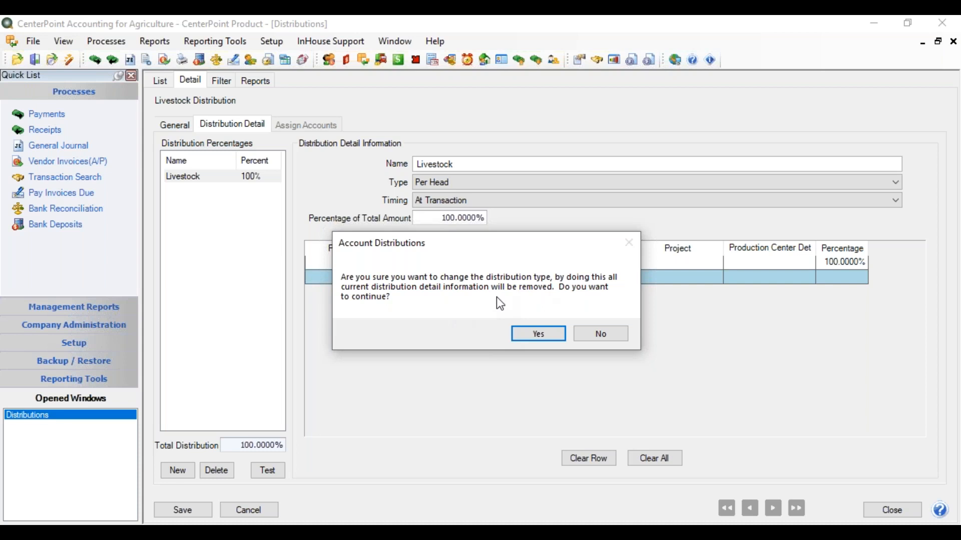
{"action": "left_click", "coordinate": [525, 338]}
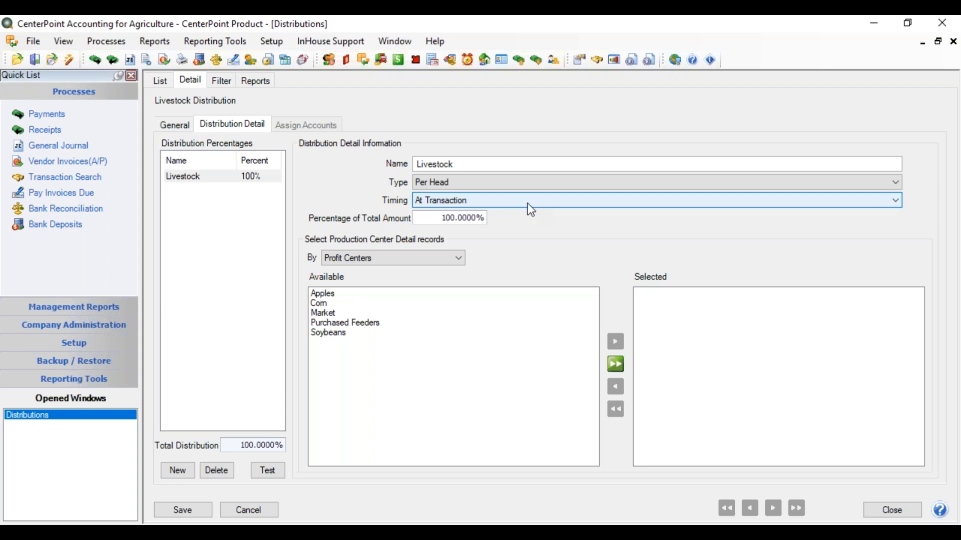
{"action": "left_click", "coordinate": [431, 219]}
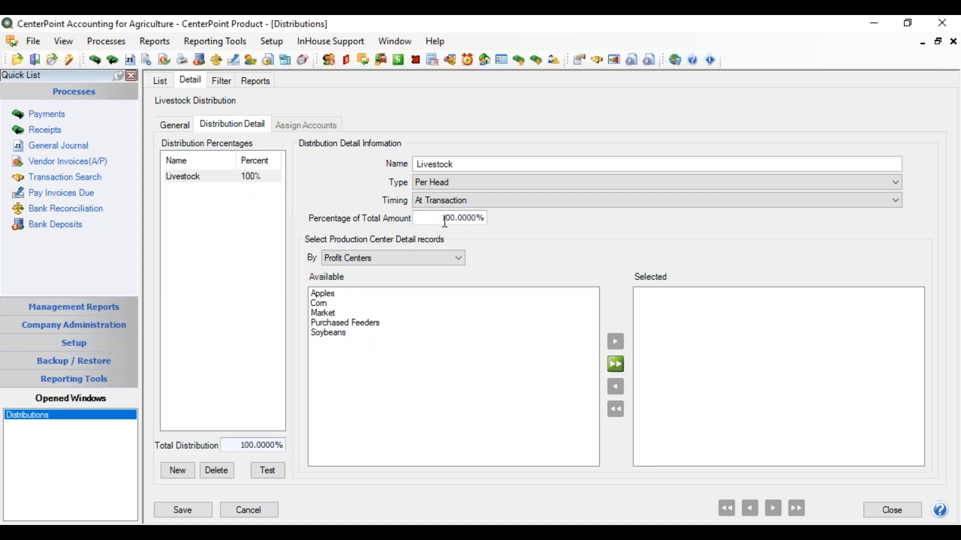
- Try selecting the production center detail records by Production Centers, adding North Barn and South Barn
{"action": "double_click", "coordinate": [367, 322]}
{"action": "left_click", "coordinate": [445, 257]}
{"action": "left_click", "coordinate": [425, 280]}
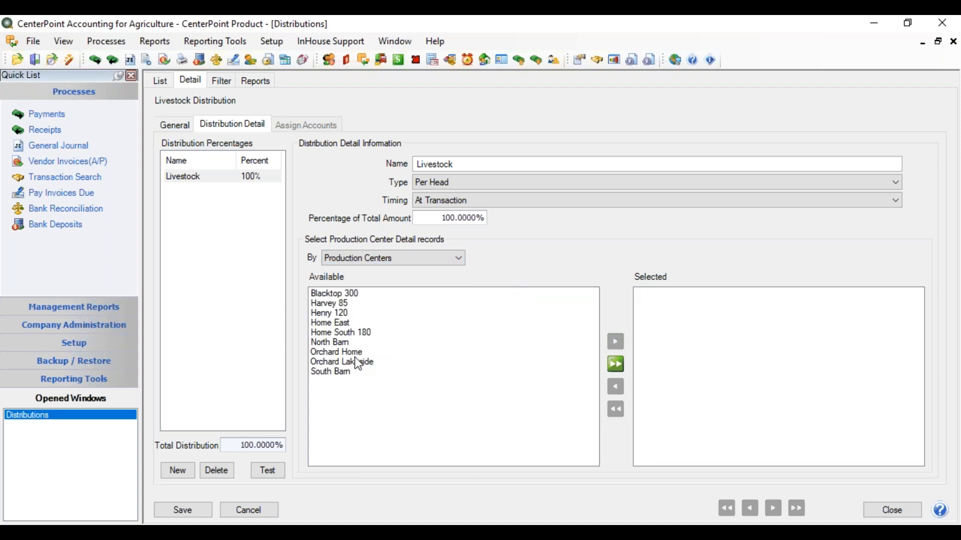
{"action": "left_click", "coordinate": [346, 372]}
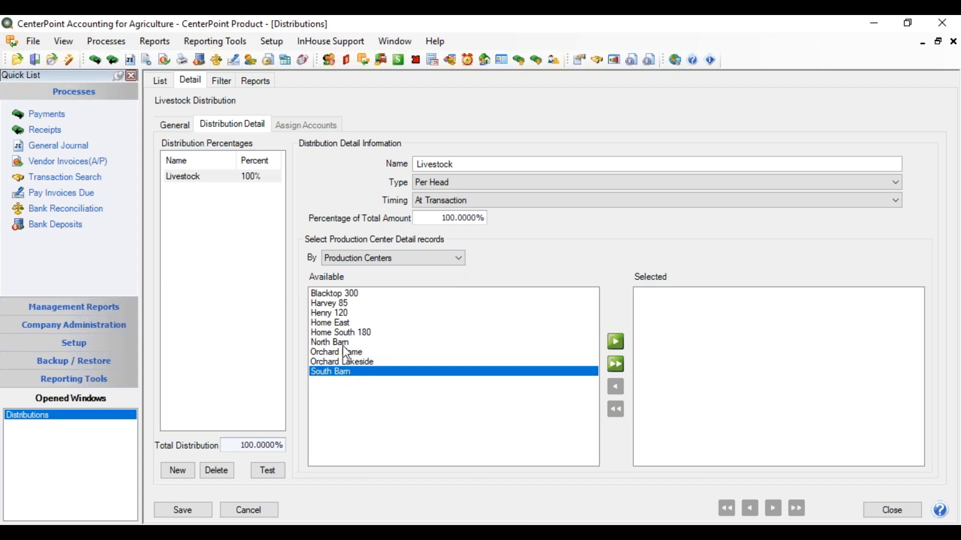
{"action": "left_click", "coordinate": [351, 342], "text": "ctrl"}
{"action": "left_click", "coordinate": [615, 343]}
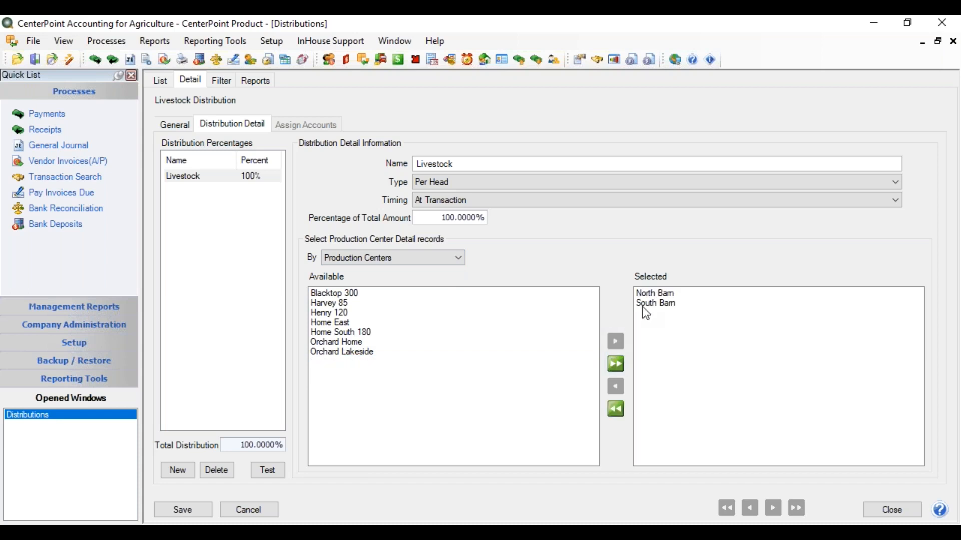
- Select the detail records by Profit Centers with Purchased Feeders, and save the Livestock Distribution
{"action": "left_click", "coordinate": [436, 258]}
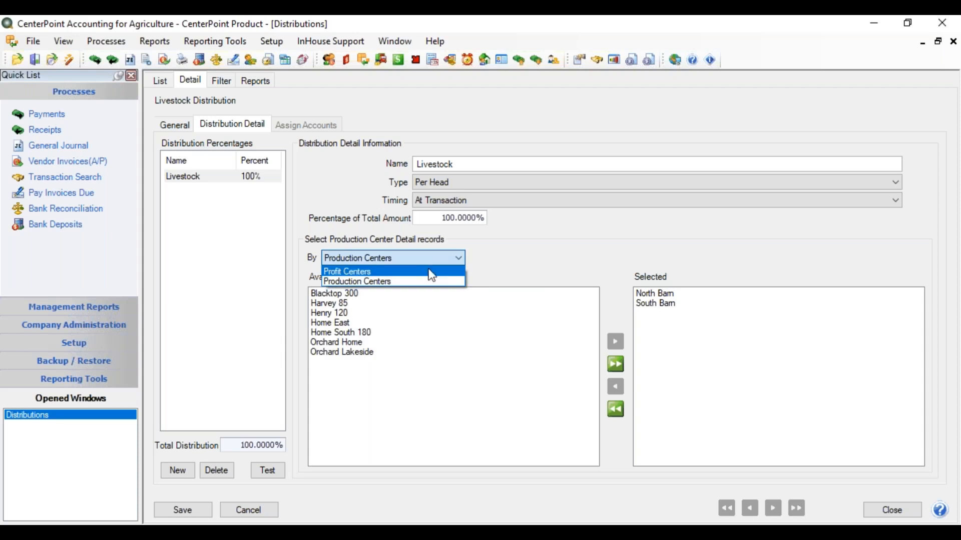
{"action": "left_click", "coordinate": [424, 272]}
{"action": "double_click", "coordinate": [362, 324]}
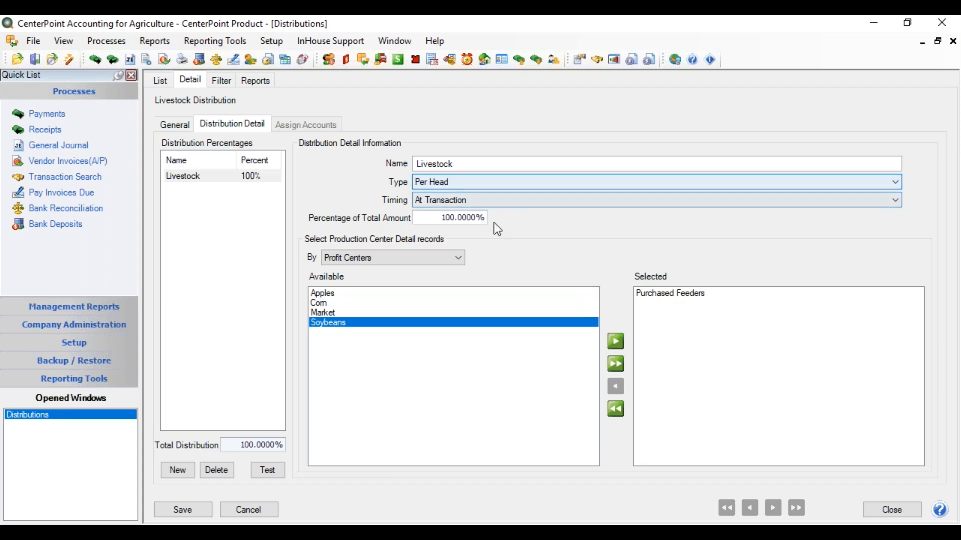
{"action": "left_click", "coordinate": [181, 511]}
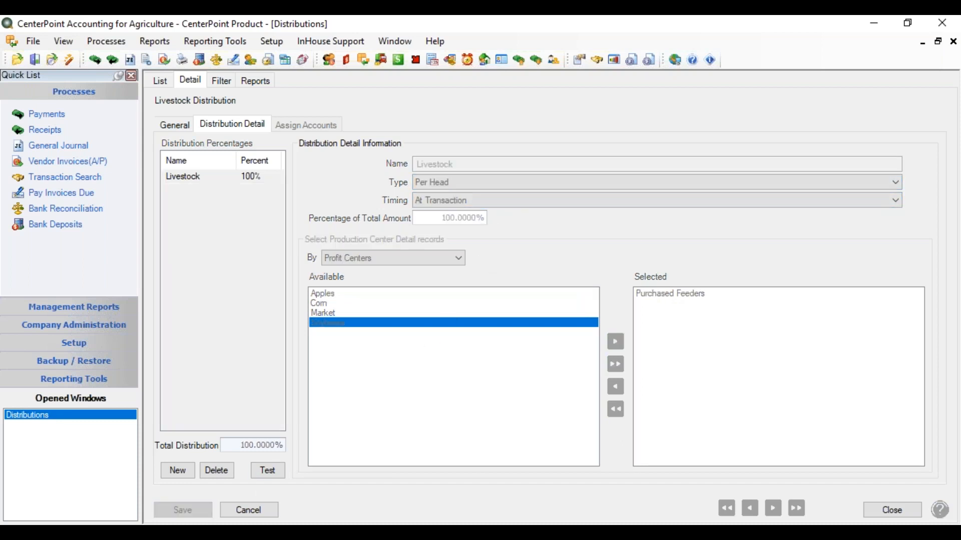
{"action": "left_click", "coordinate": [190, 81]}
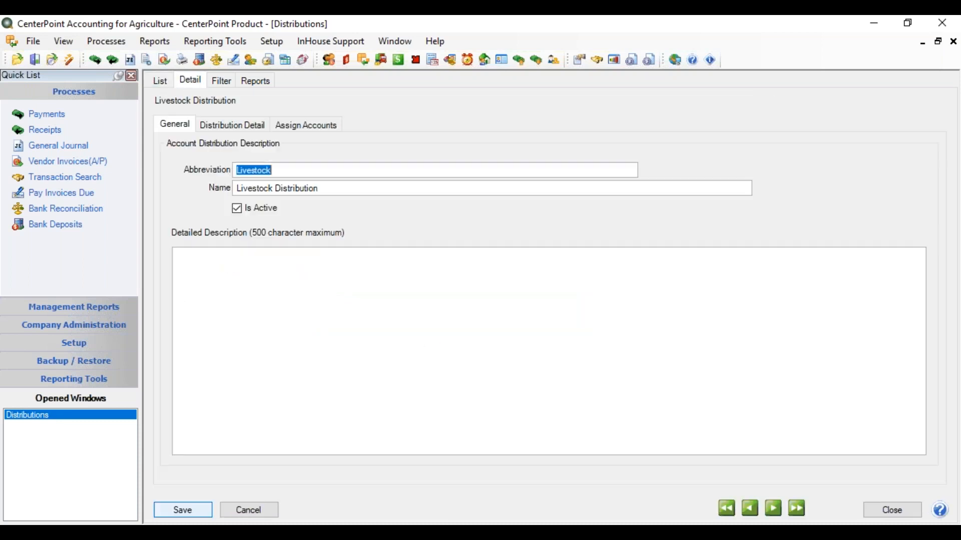
- Assign the Livestock Supplies account to the Livestock Distribution for CenterPoint Farm, save the distribution and close the distributions window
{"action": "left_click", "coordinate": [299, 128]}
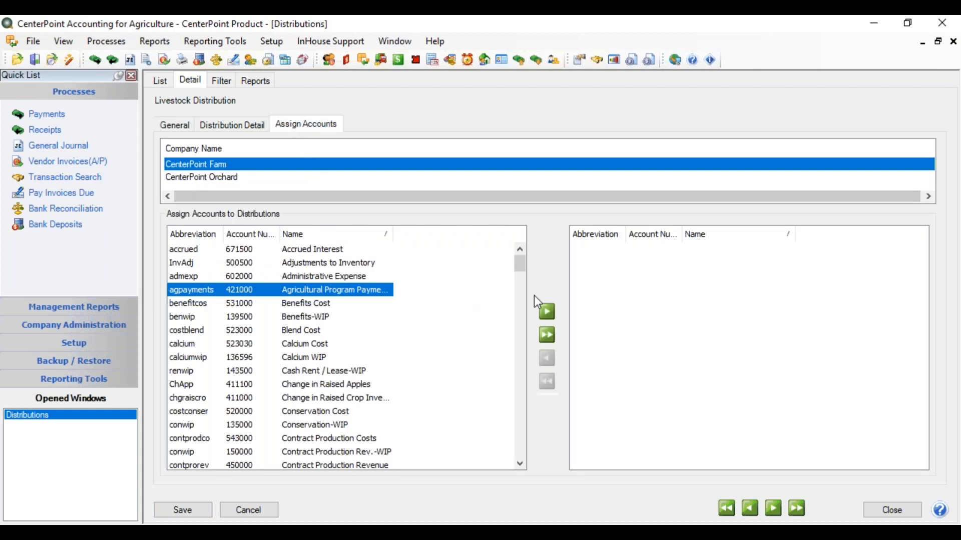
{"action": "left_click_drag", "start_coordinate": [524, 268], "coordinate": [519, 363]}
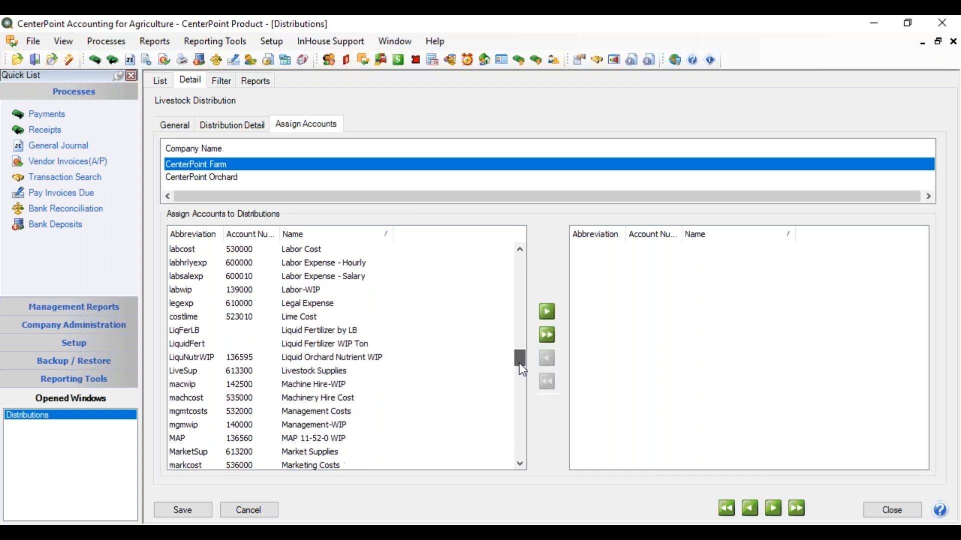
{"action": "left_click", "coordinate": [353, 372]}
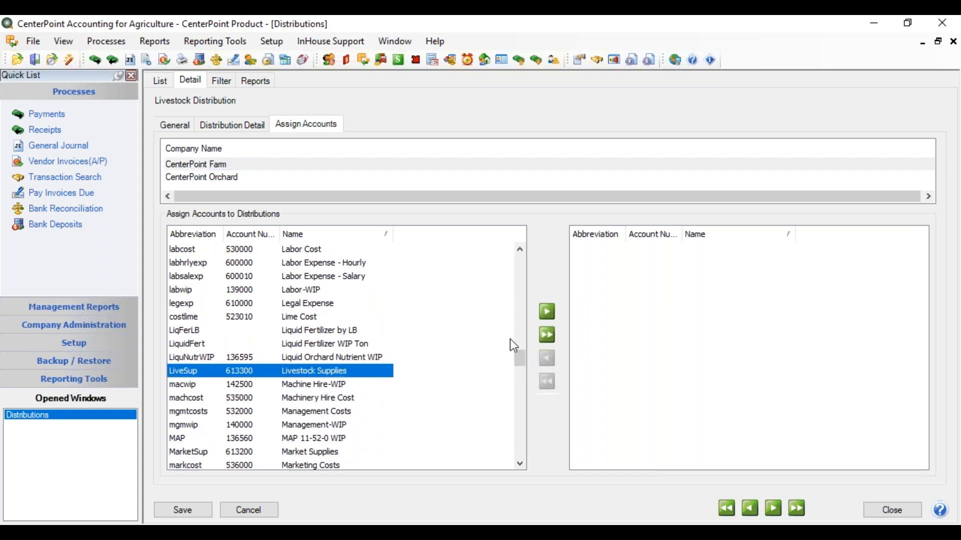
{"action": "left_click", "coordinate": [548, 312]}
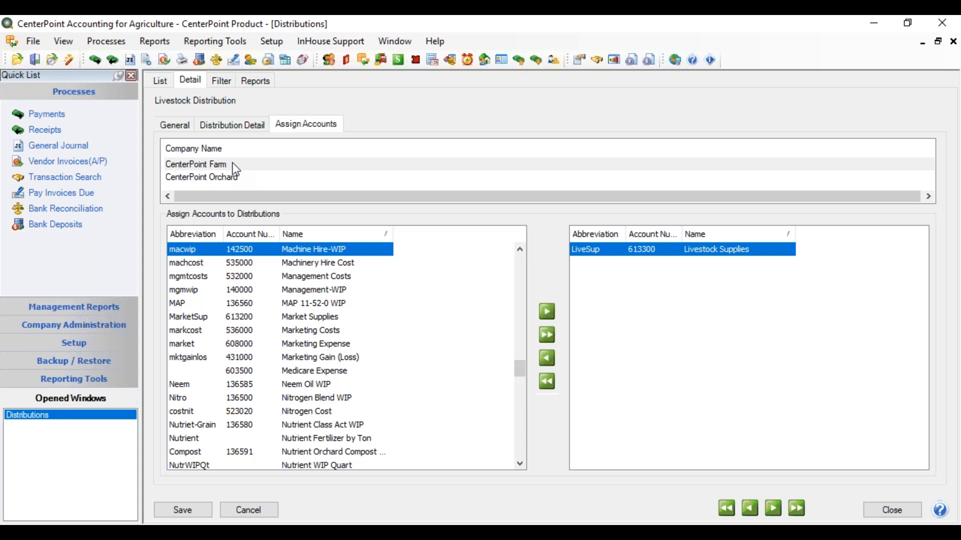
{"action": "left_click", "coordinate": [227, 176]}
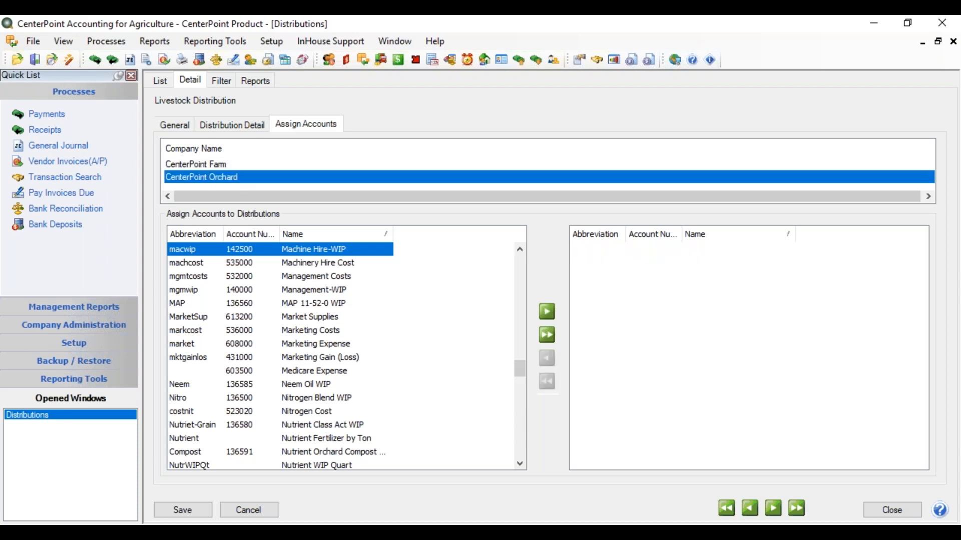
{"action": "left_click", "coordinate": [226, 165]}
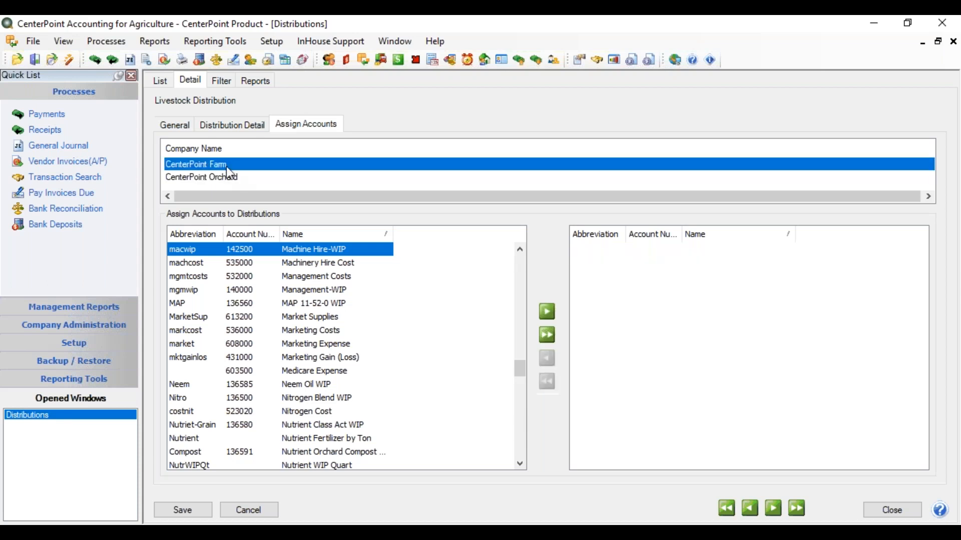
{"action": "left_click", "coordinate": [521, 351]}
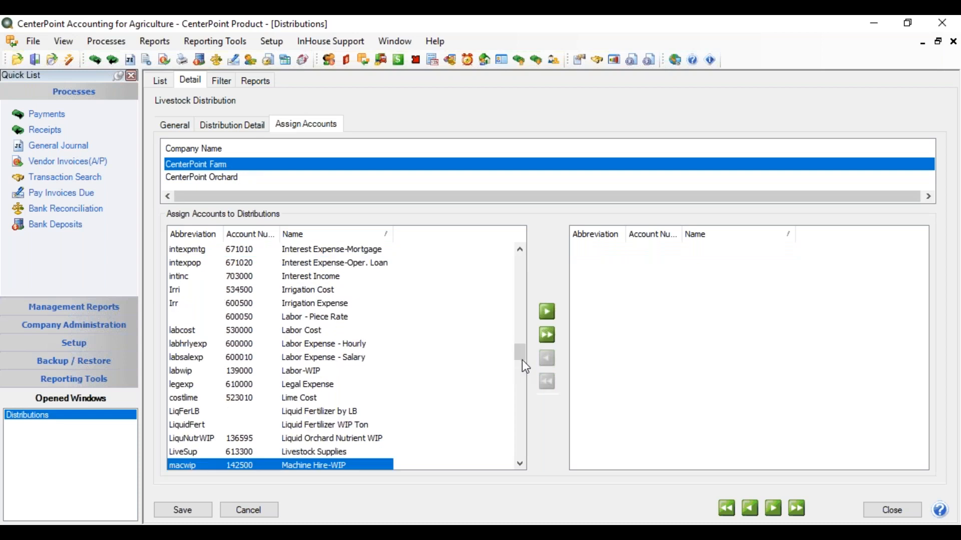
{"action": "double_click", "coordinate": [319, 453]}
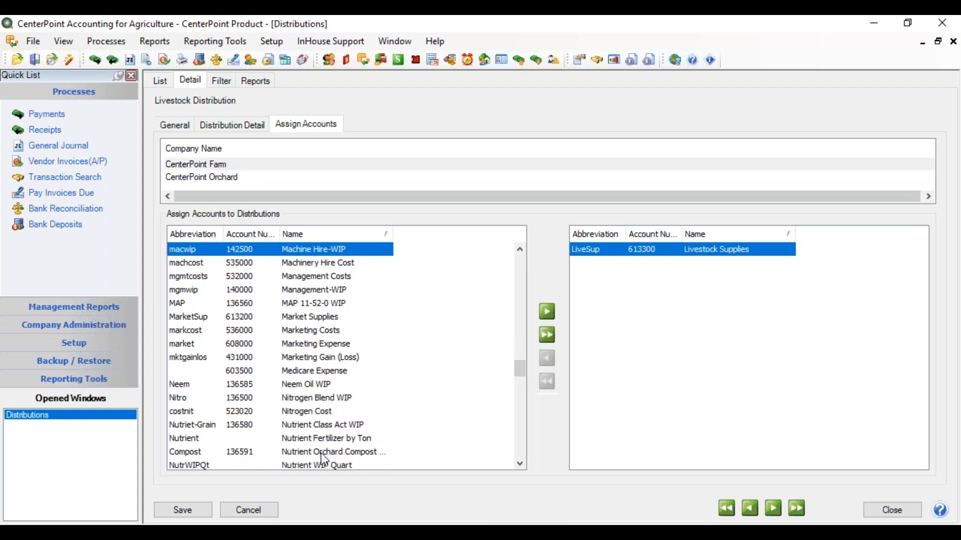
{"action": "left_click", "coordinate": [196, 509]}
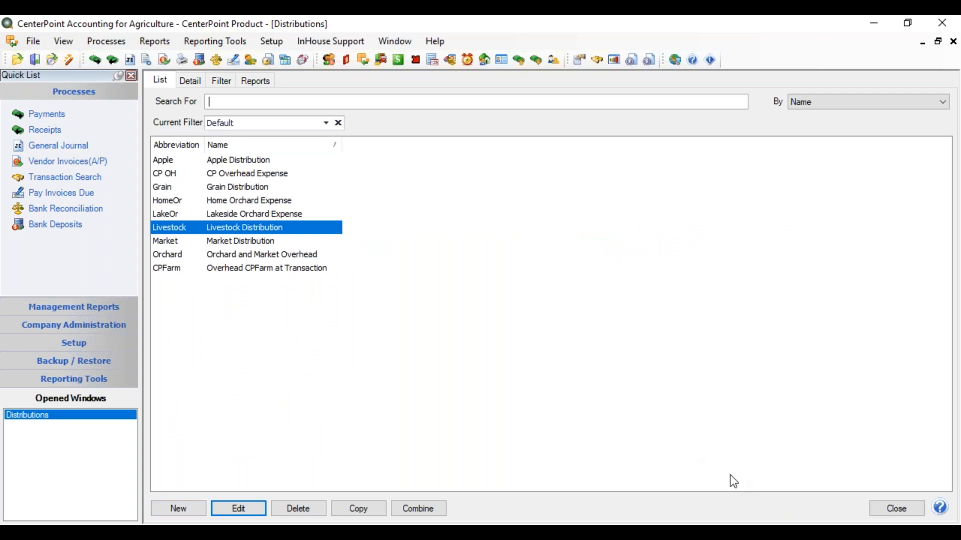
{"action": "left_click", "coordinate": [884, 512]}
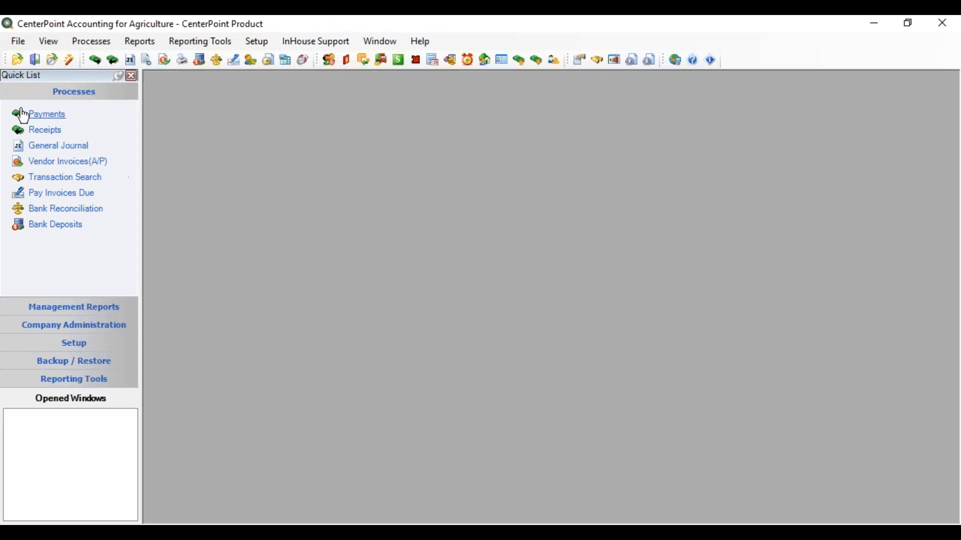
- Start a CenterPoint Farm payment to Area Ag Center dated 01/31/2019
{"action": "left_click", "coordinate": [54, 122]}
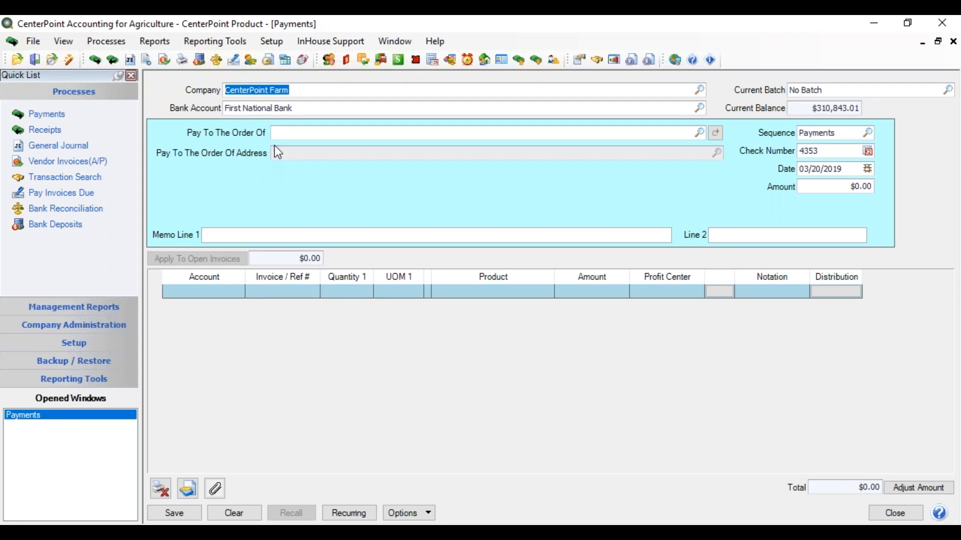
{"action": "left_click", "coordinate": [284, 134]}
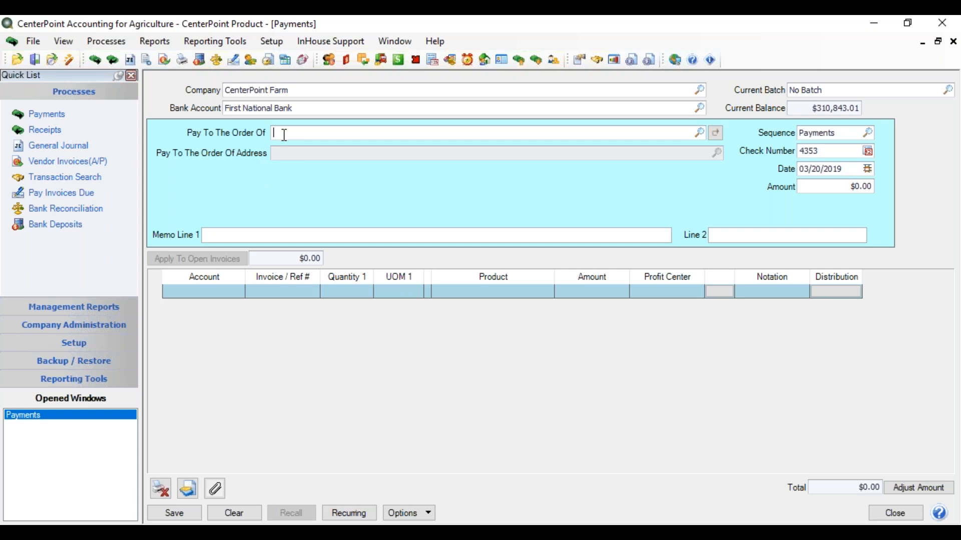
{"action": "type", "text": "area"}
{"action": "key", "text": "Tab"}
{"action": "key", "text": "Tab"}
{"action": "key", "text": "Tab"}
{"action": "key", "text": "Tab"}
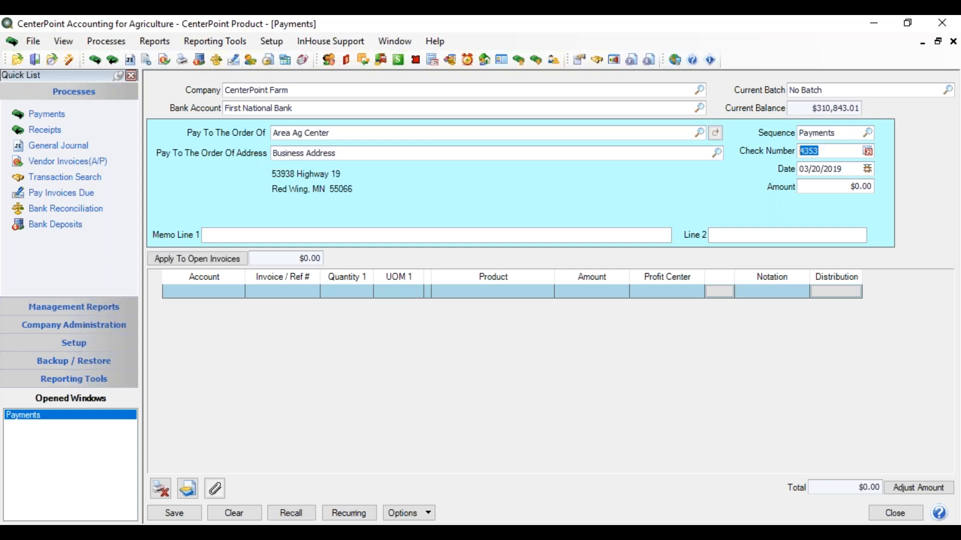
{"action": "type", "text": "01/31/2019"}
{"action": "key", "text": "Tab"}
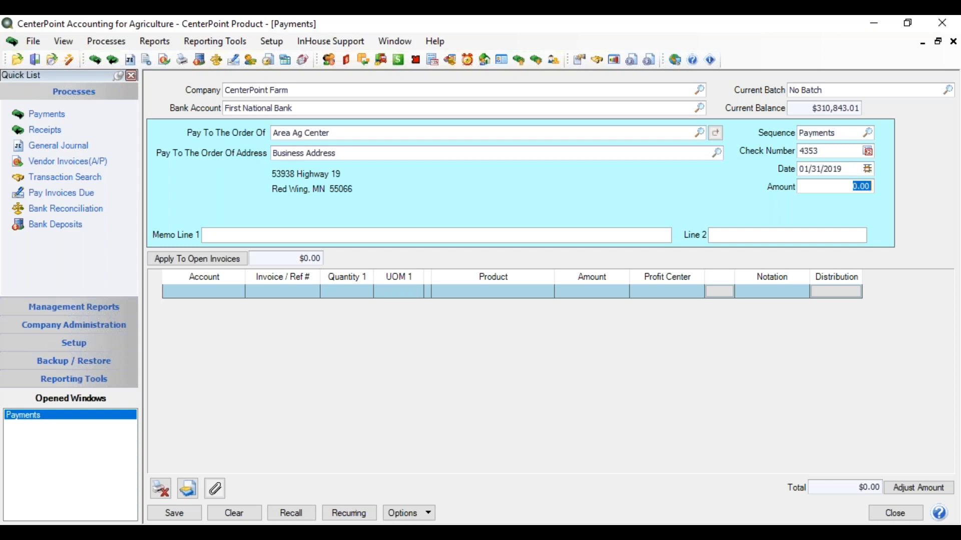
- Set the payment amount to $1,000.00 and use the Livestock Supplies account on the first line
{"action": "type", "text": "1000."}
{"action": "key", "text": "Tab"}
{"action": "key", "text": "Tab"}
{"action": "key", "text": "Tab"}
{"action": "key", "text": "Tab"}
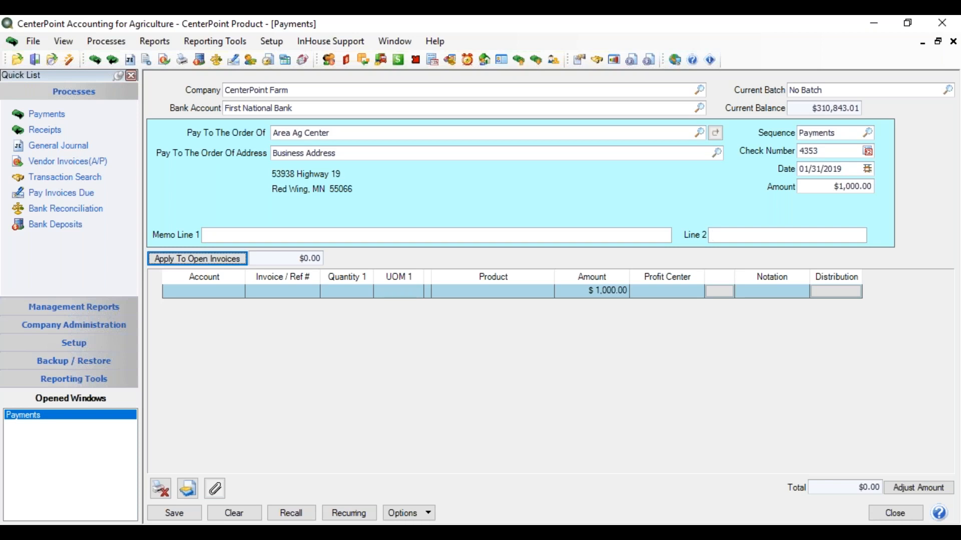
{"action": "type", "text": "livesup"}
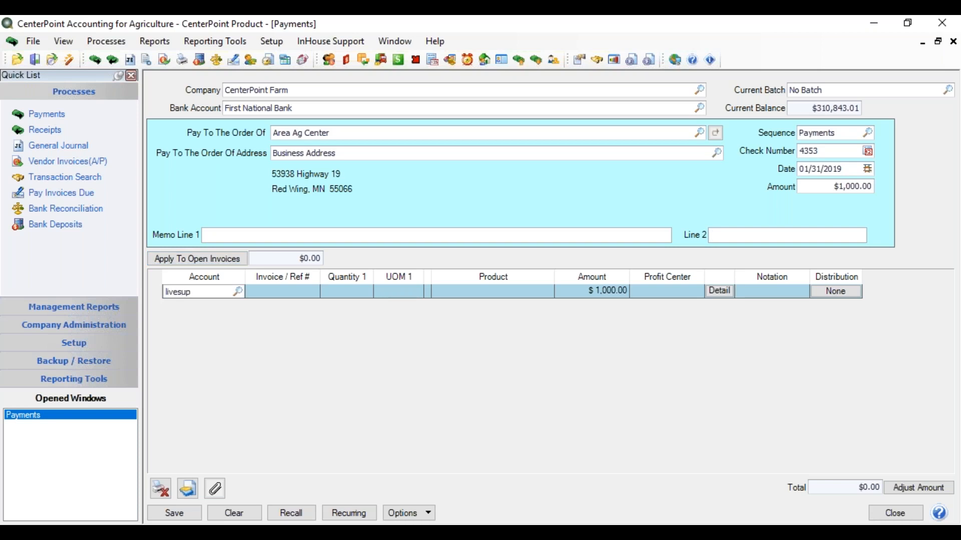
{"action": "key", "text": "Tab"}
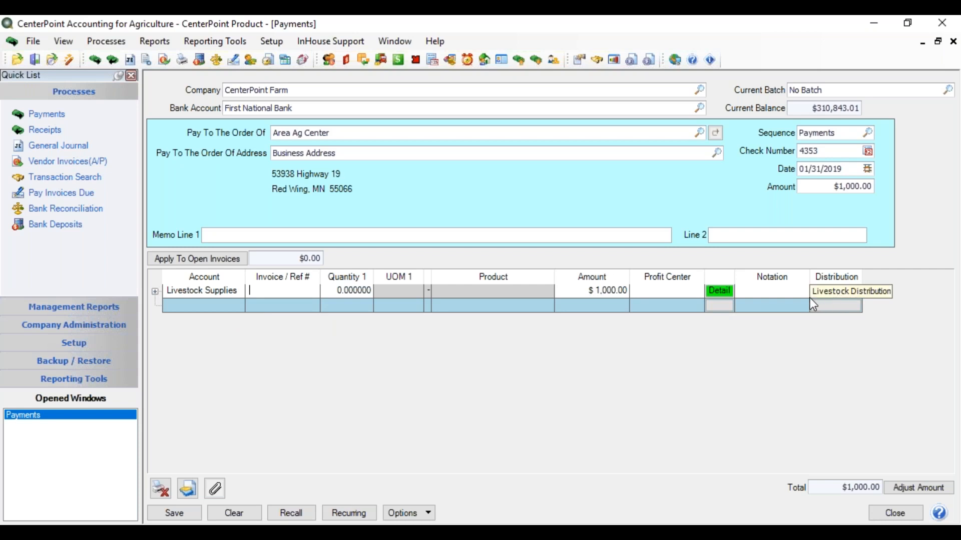
{"action": "right_click", "coordinate": [770, 305]}
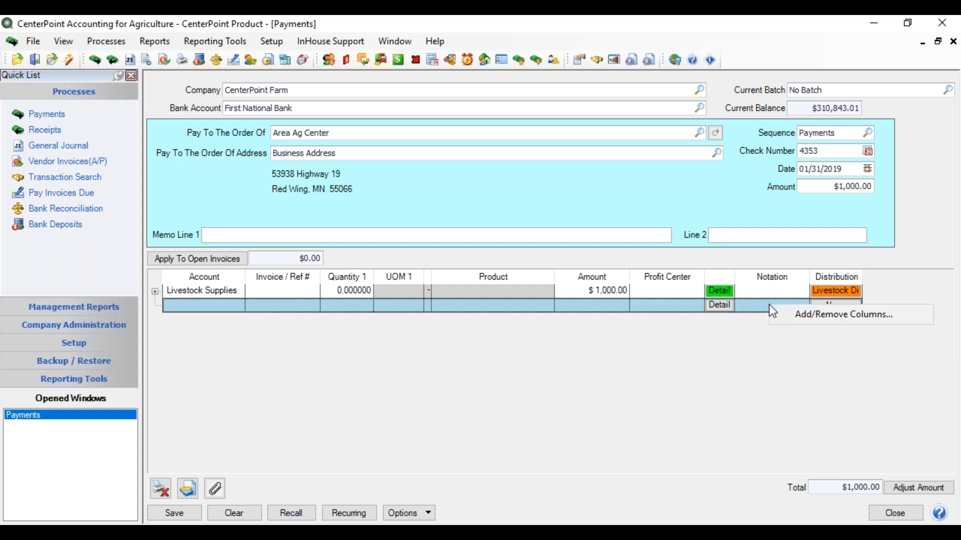
{"action": "left_click", "coordinate": [795, 317]}
{"action": "left_click", "coordinate": [452, 376]}
- Examine the payment line's account distribution, including the available distributions and how Livestock is split by production center detail, without changing it
{"action": "double_click", "coordinate": [835, 290]}
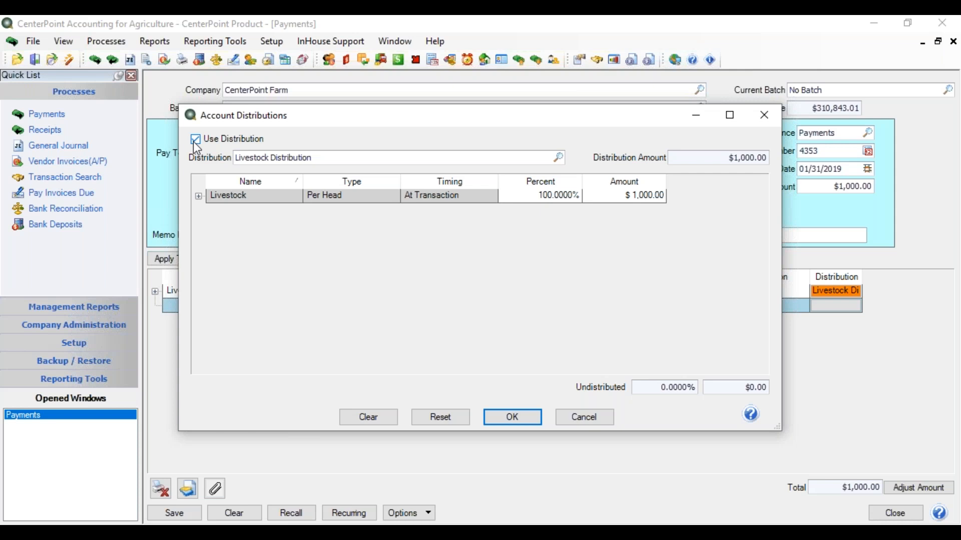
{"action": "left_click", "coordinate": [558, 158]}
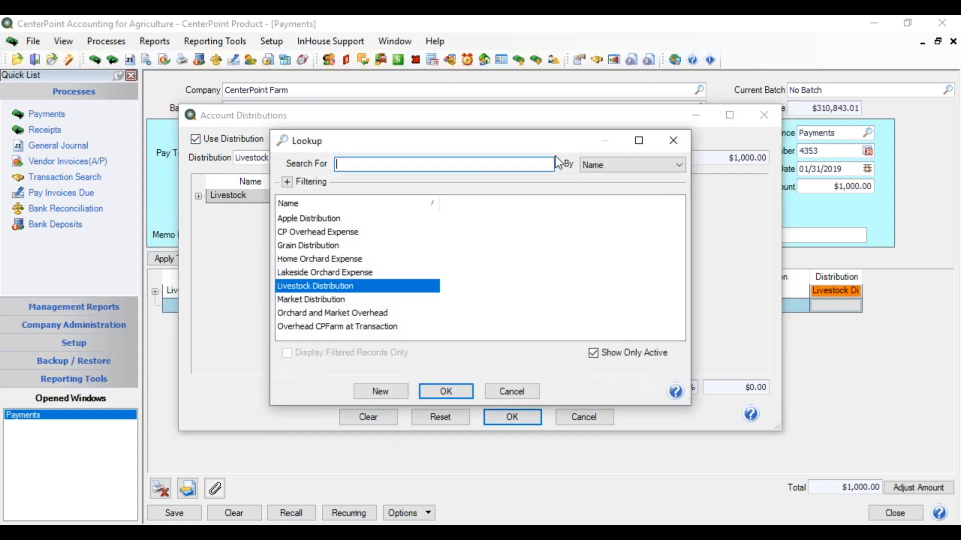
{"action": "left_click", "coordinate": [510, 388]}
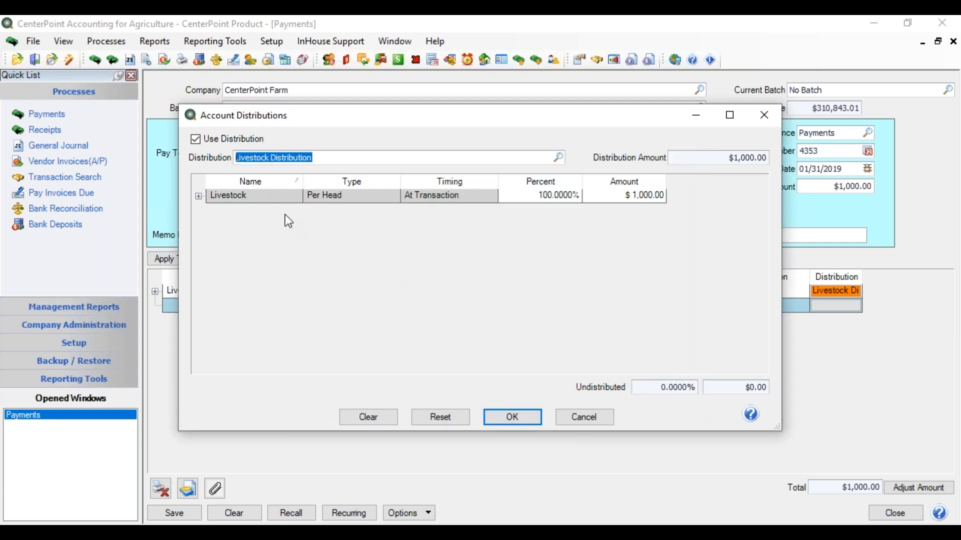
{"action": "left_click", "coordinate": [199, 197]}
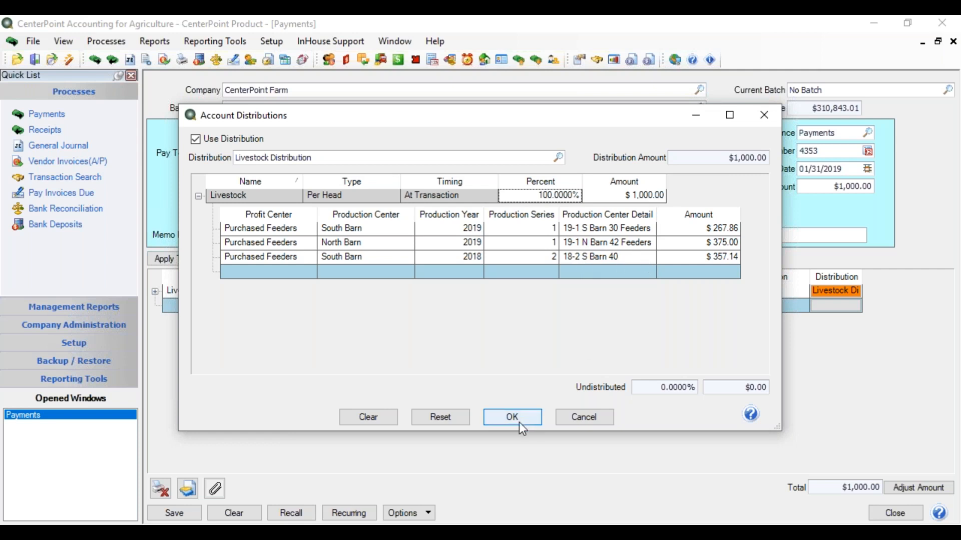
{"action": "left_click", "coordinate": [561, 417]}
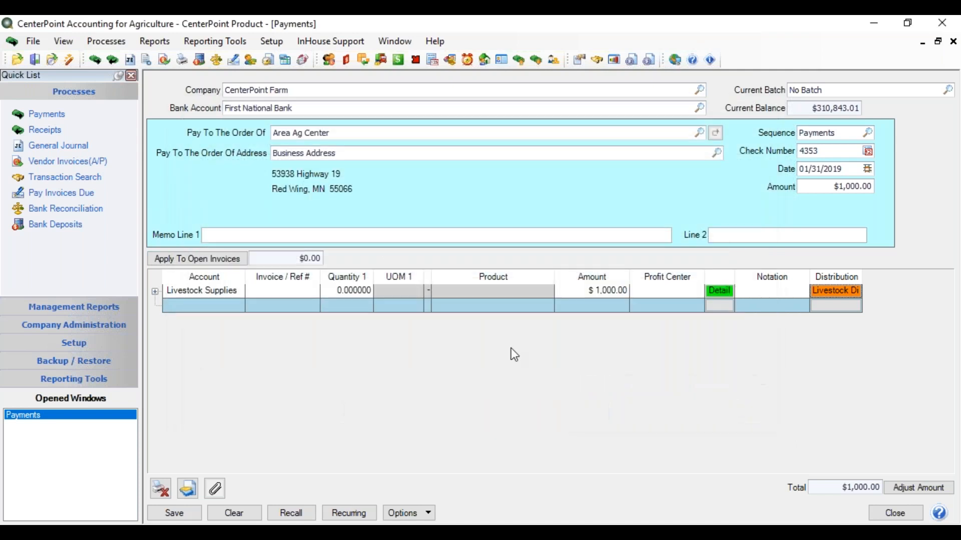
- Examine the January 2019 account balances for Purchased Feeder Cattle under Purchased Livestock Inventory, down to each production center detail
{"action": "left_click", "coordinate": [267, 40]}
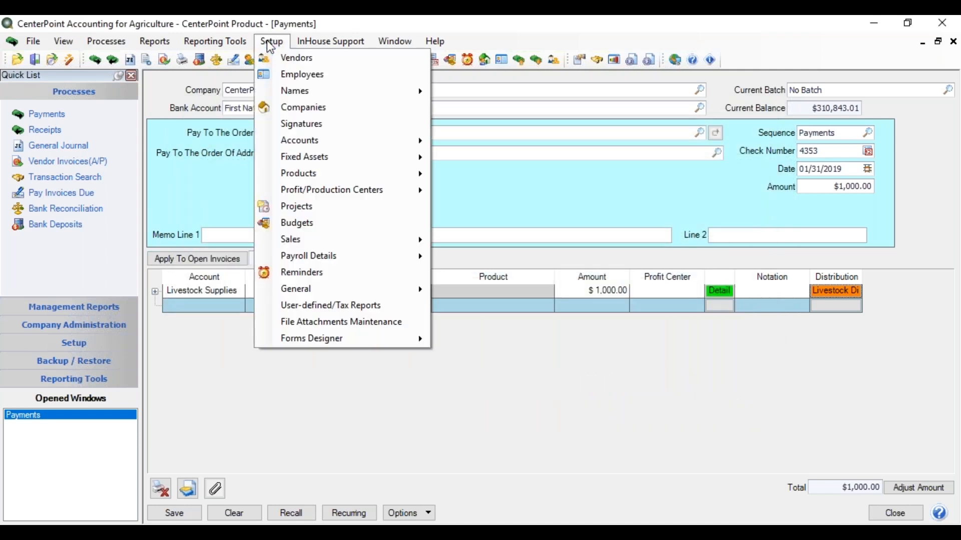
{"action": "mouse_move", "coordinate": [292, 142]}
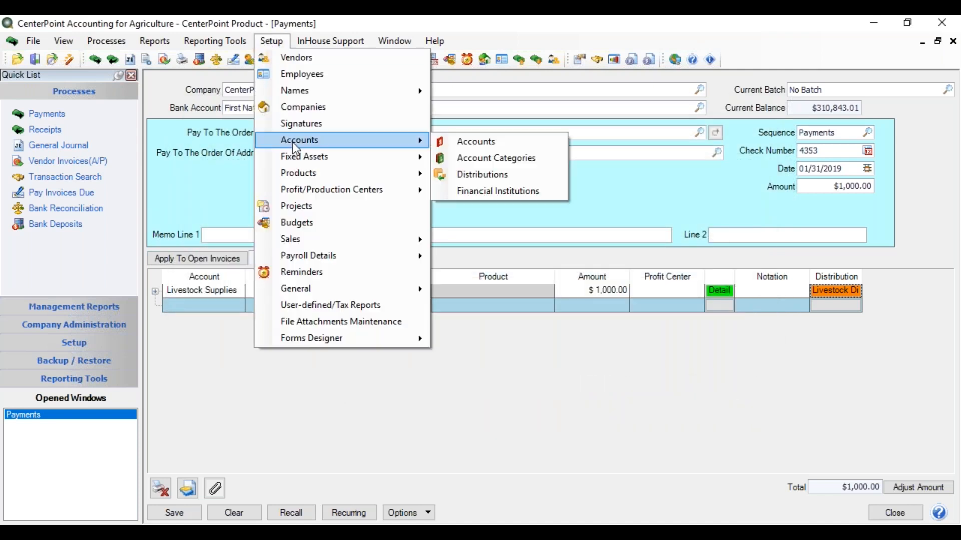
{"action": "left_click", "coordinate": [461, 145]}
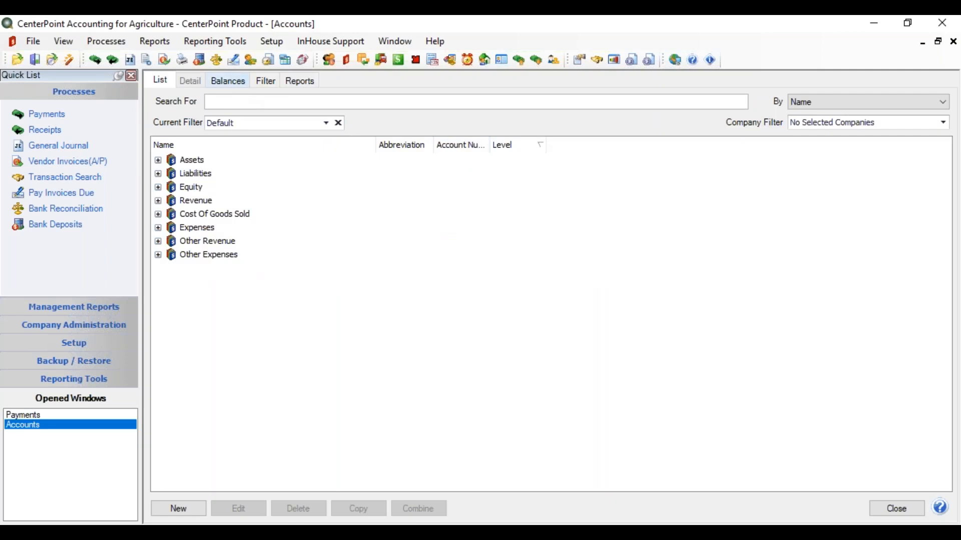
{"action": "left_click", "coordinate": [228, 81]}
{"action": "left_click", "coordinate": [786, 104]}
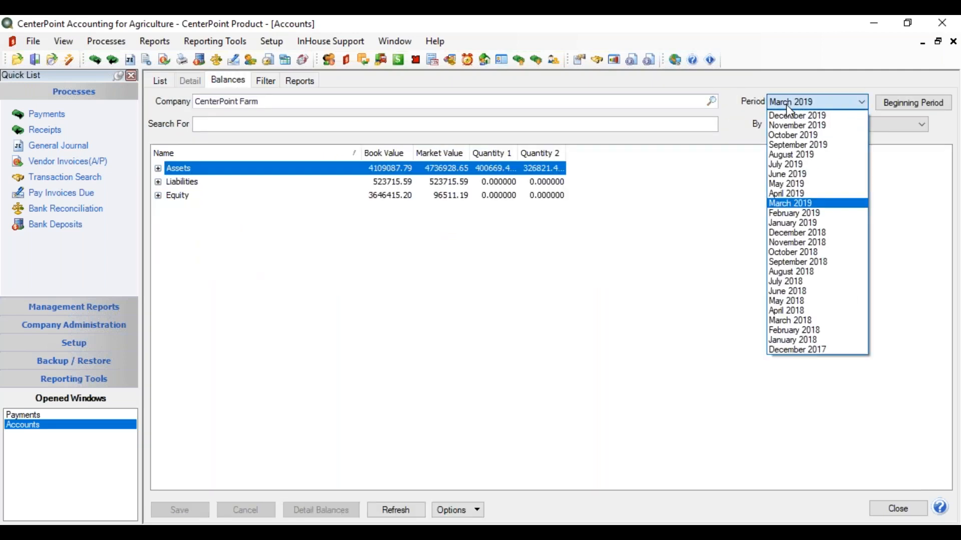
{"action": "left_click", "coordinate": [799, 225]}
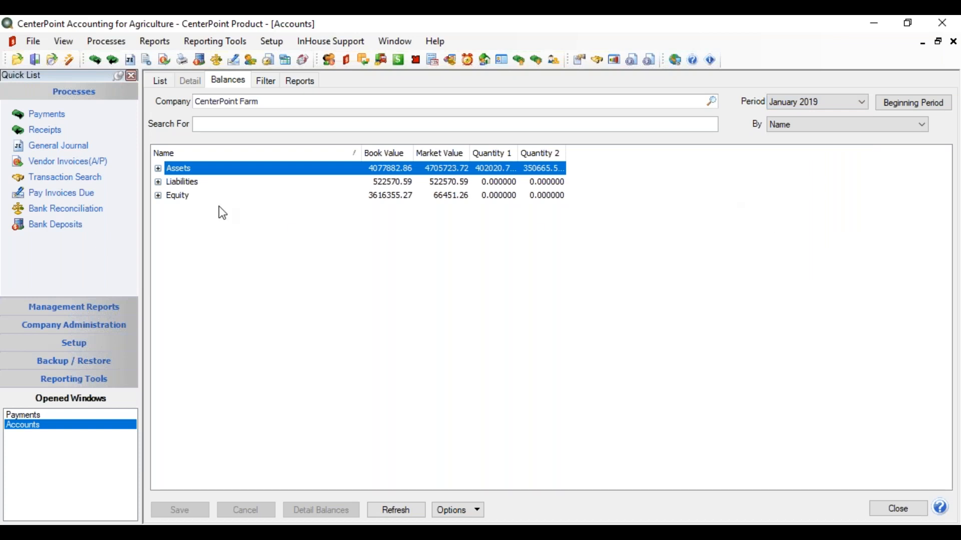
{"action": "left_click", "coordinate": [158, 169]}
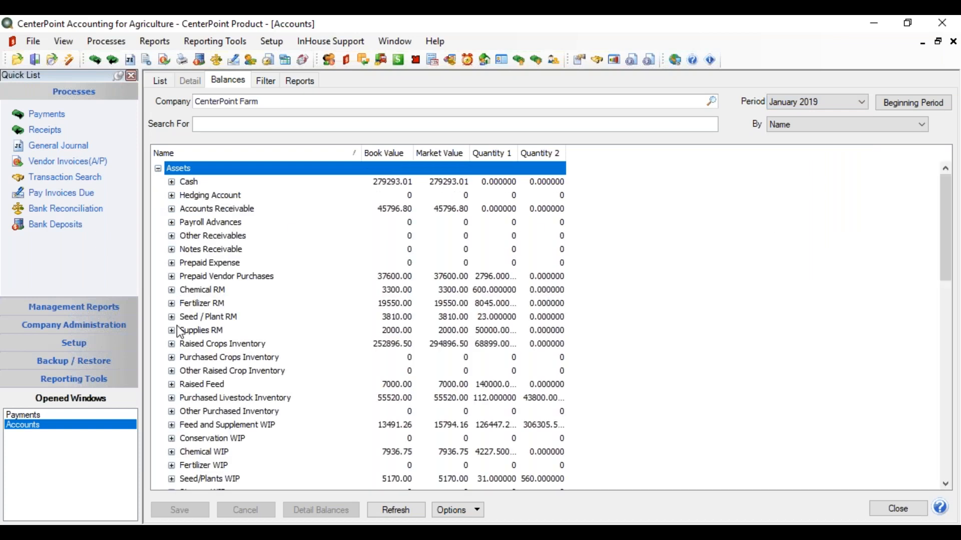
{"action": "left_click", "coordinate": [171, 398]}
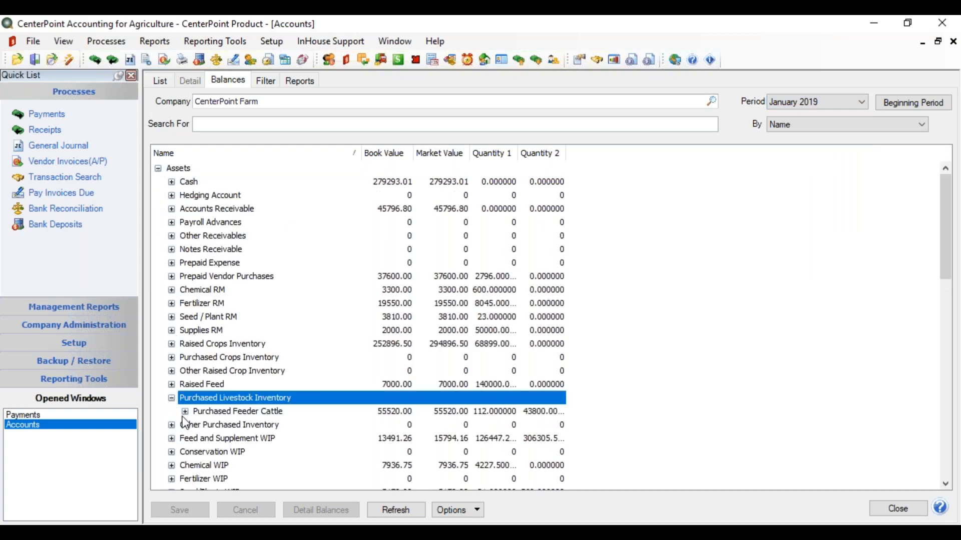
{"action": "left_click", "coordinate": [185, 412]}
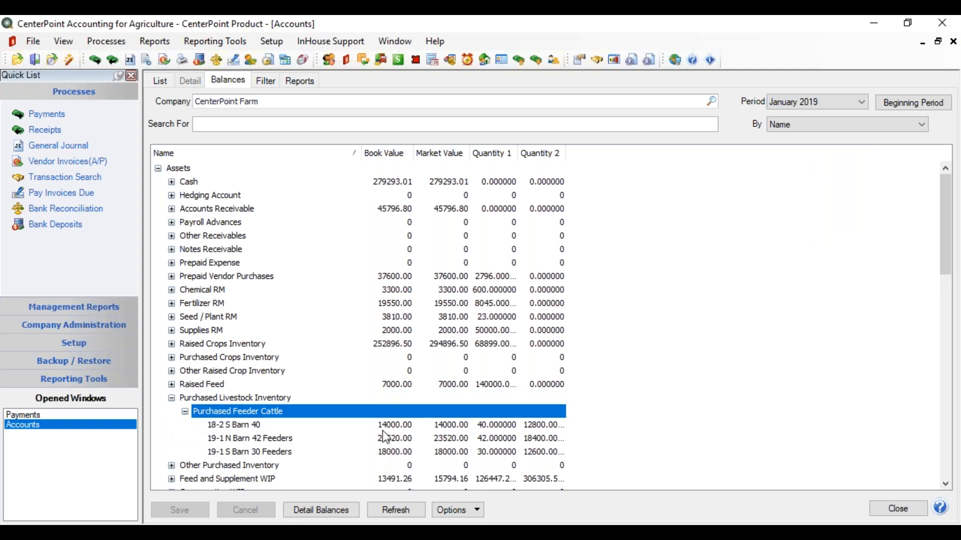
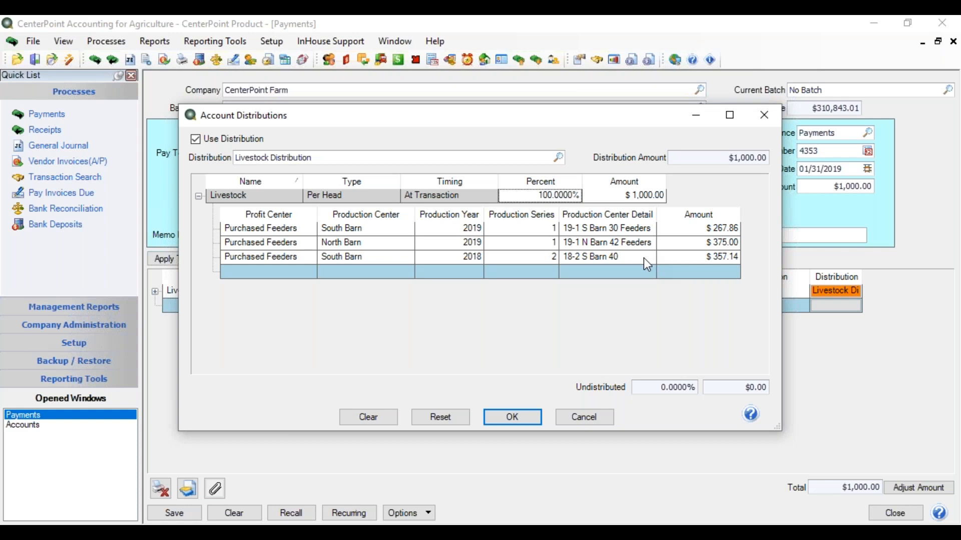
- Cancel out of the account distribution, clear the unsaved payment and return to the account balances
{"action": "left_click", "coordinate": [582, 422]}
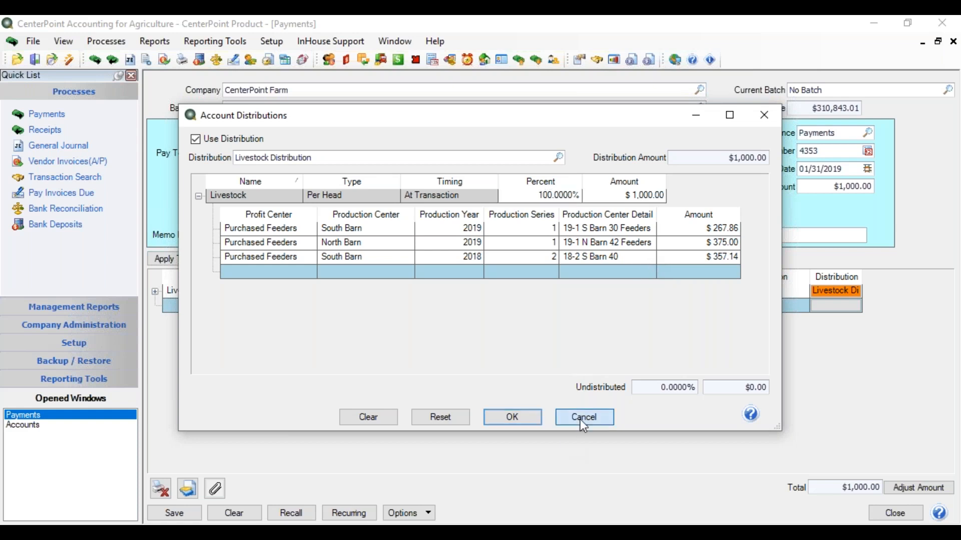
{"action": "left_click", "coordinate": [232, 514]}
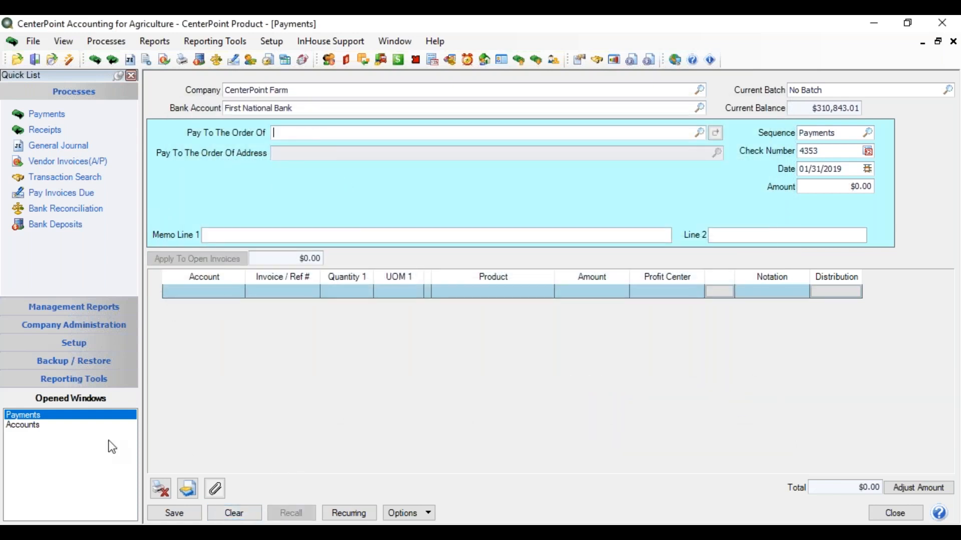
{"action": "left_click", "coordinate": [33, 424]}
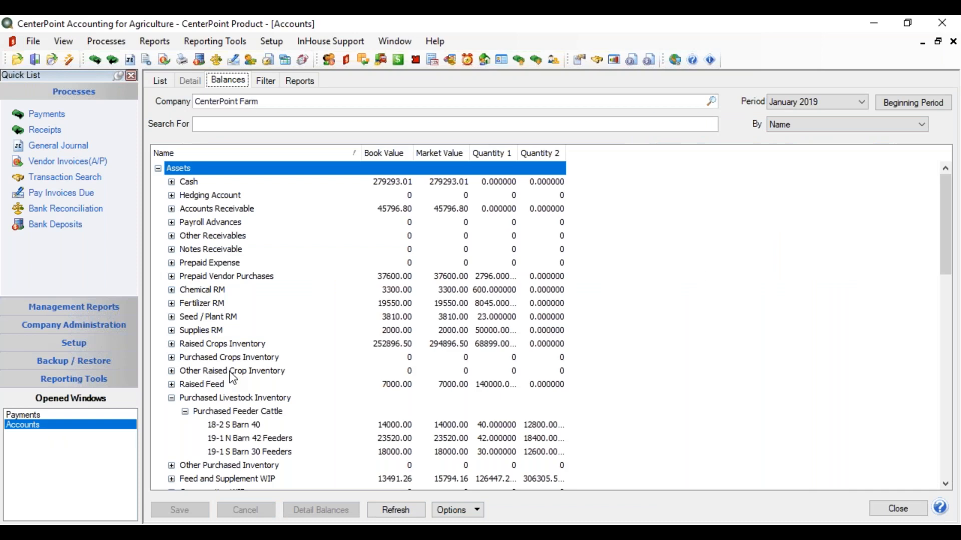
- Show the account balances for February 2019 to review the Purchased Feeder Cattle production center details
{"action": "left_click", "coordinate": [857, 98]}
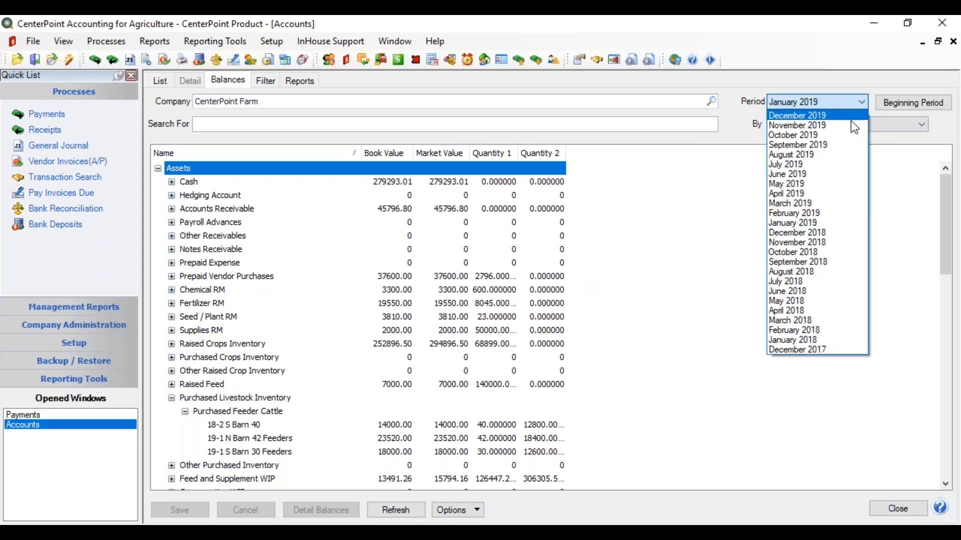
{"action": "left_click", "coordinate": [816, 212]}
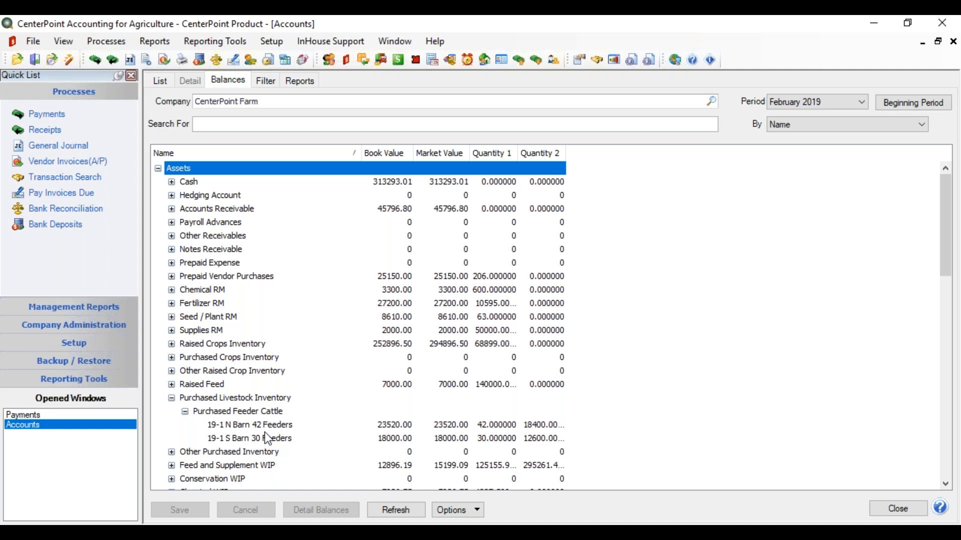
- Return to the open payment entry, date the payment 02/20/2019 and set its amount to $1,000.00
{"action": "left_click", "coordinate": [99, 415]}
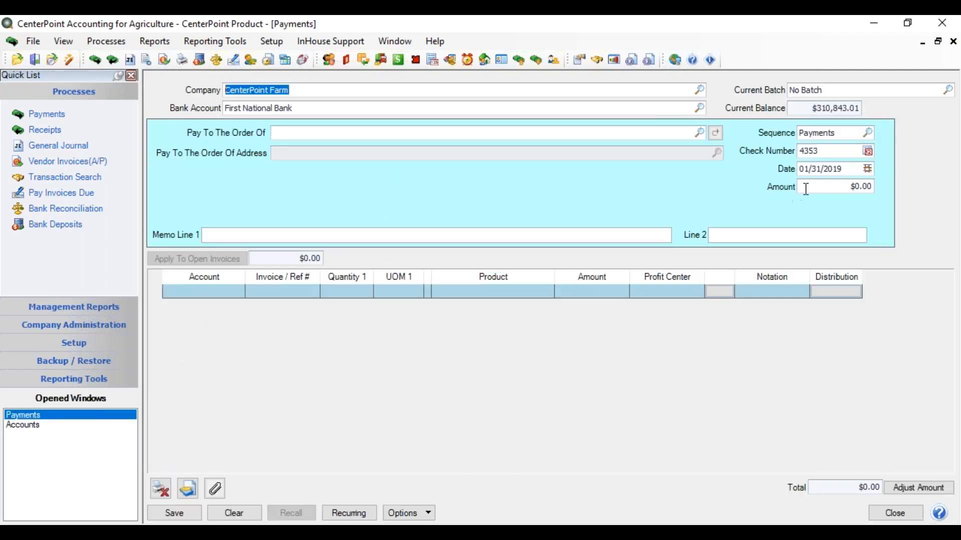
{"action": "left_click", "coordinate": [850, 169]}
{"action": "type", "text": "0230"}
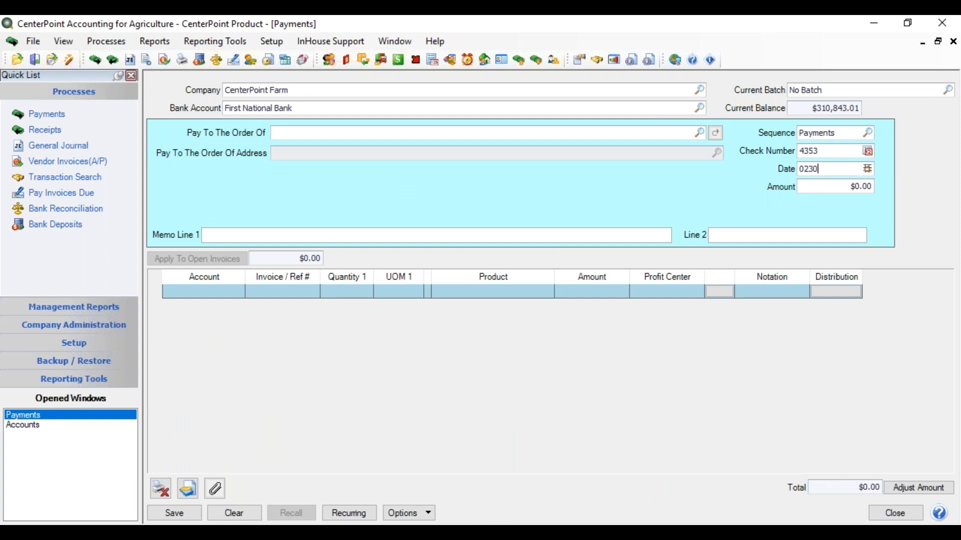
{"action": "key", "text": "BackSpace"}
{"action": "key", "text": "BackSpace"}
{"action": "type", "text": "20"}
{"action": "key", "text": "Tab"}
{"action": "type", "text": "1000"}
{"action": "key", "text": "Tab"}
{"action": "key", "text": "Tab"}
- Use the Livestock Supplies account on the payment's first line
{"action": "left_click", "coordinate": [238, 295]}
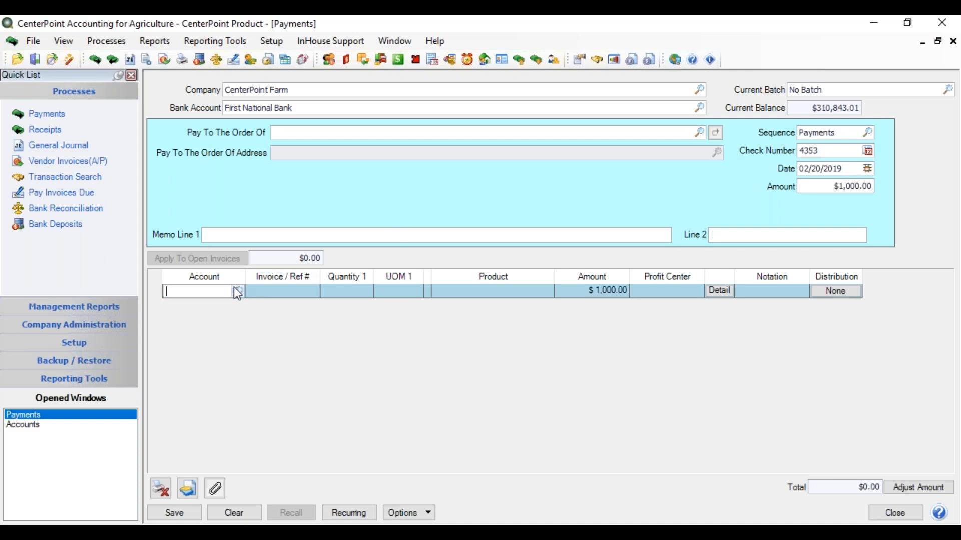
{"action": "type", "text": "livesu"}
{"action": "key", "text": "Tab"}
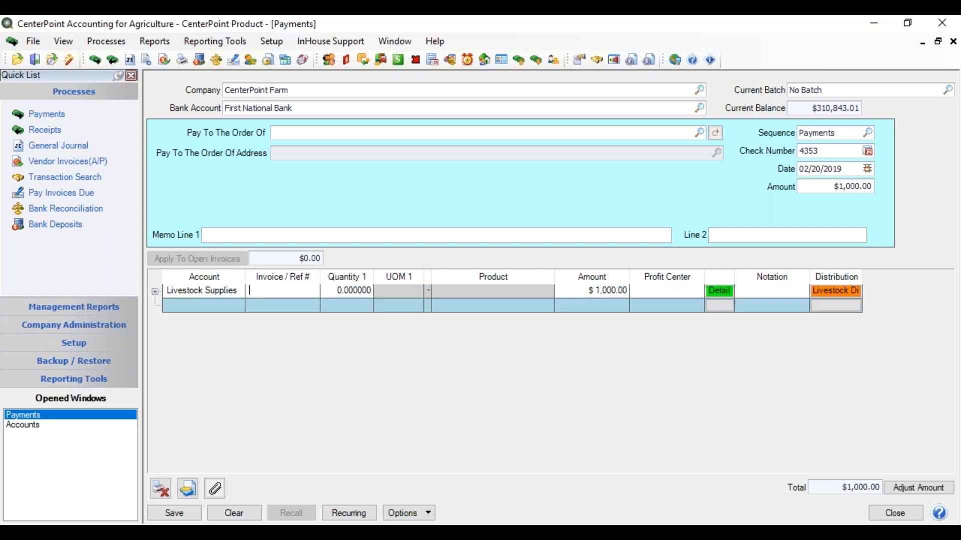
- Examine how the line's Livestock distribution is split by production center detail, cancel out of it and close the payment without saving
{"action": "left_click", "coordinate": [851, 293]}
{"action": "left_click", "coordinate": [199, 197]}
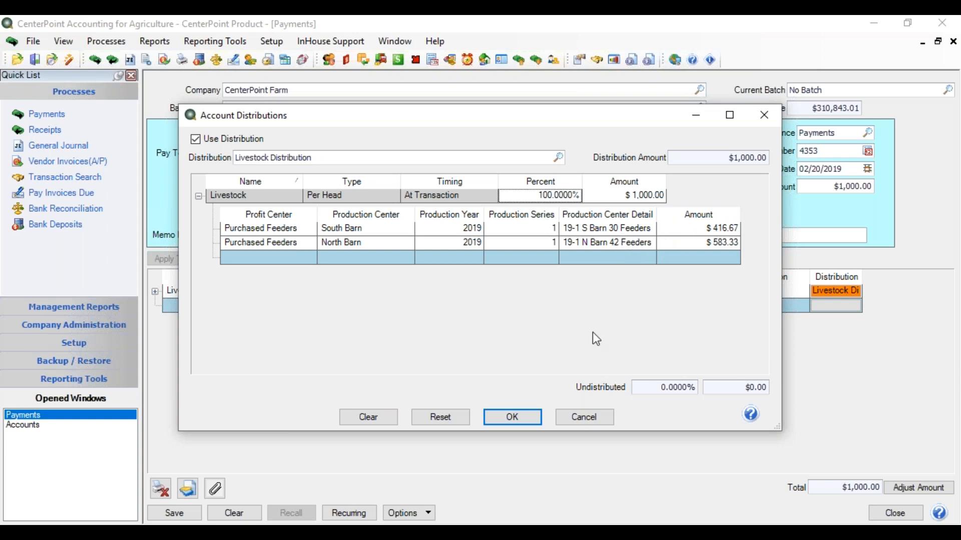
{"action": "left_click", "coordinate": [581, 418]}
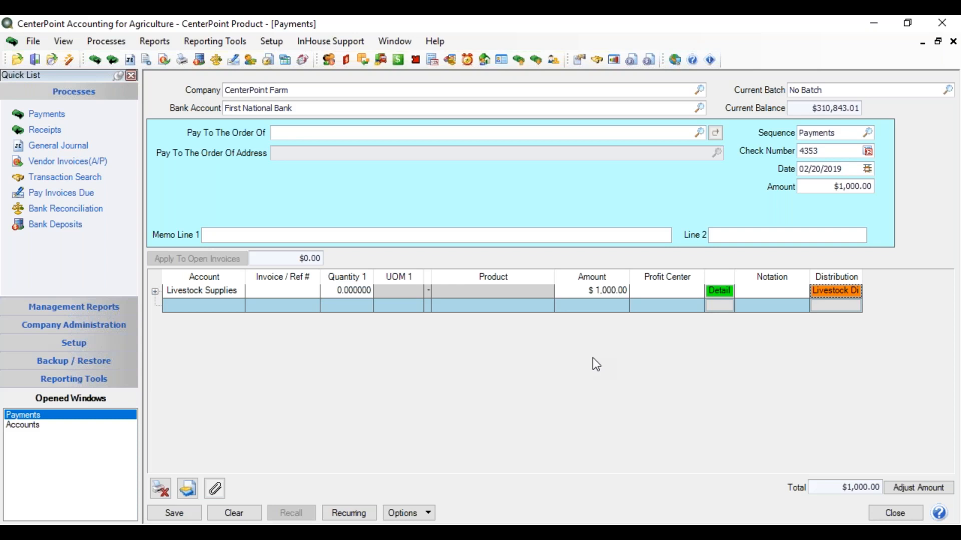
{"action": "left_click", "coordinate": [896, 516]}
{"action": "left_click", "coordinate": [559, 340]}
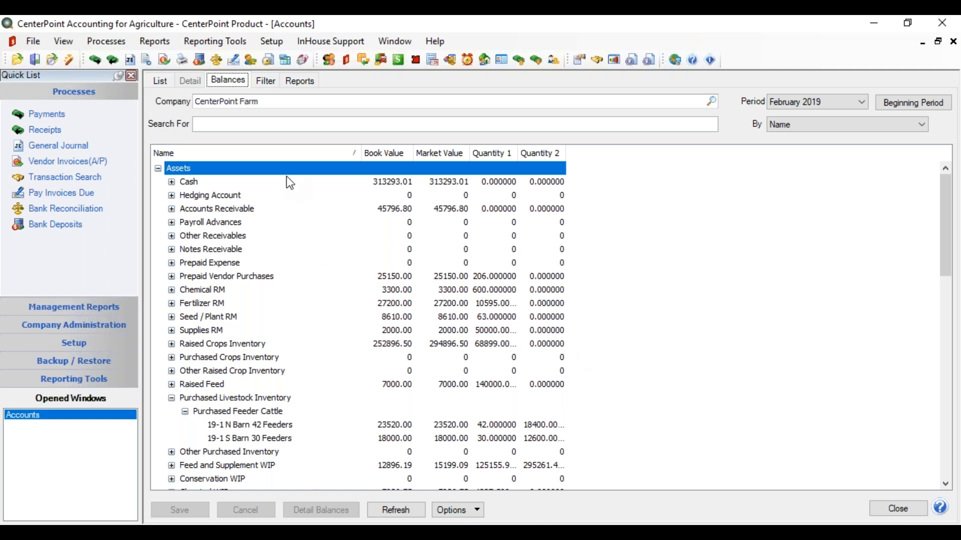
- Create a new profit center named Heifers with the type Livestock
{"action": "left_click", "coordinate": [278, 44]}
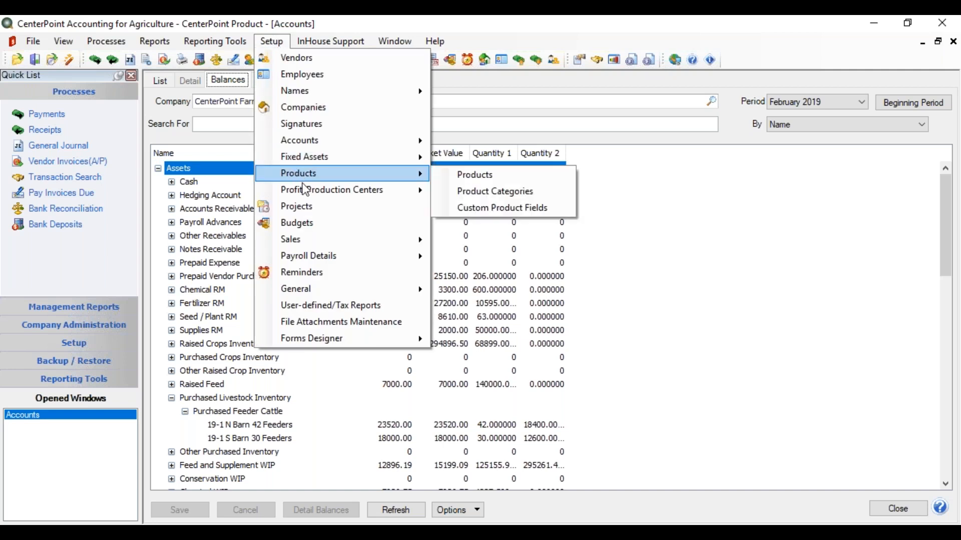
{"action": "mouse_move", "coordinate": [305, 193]}
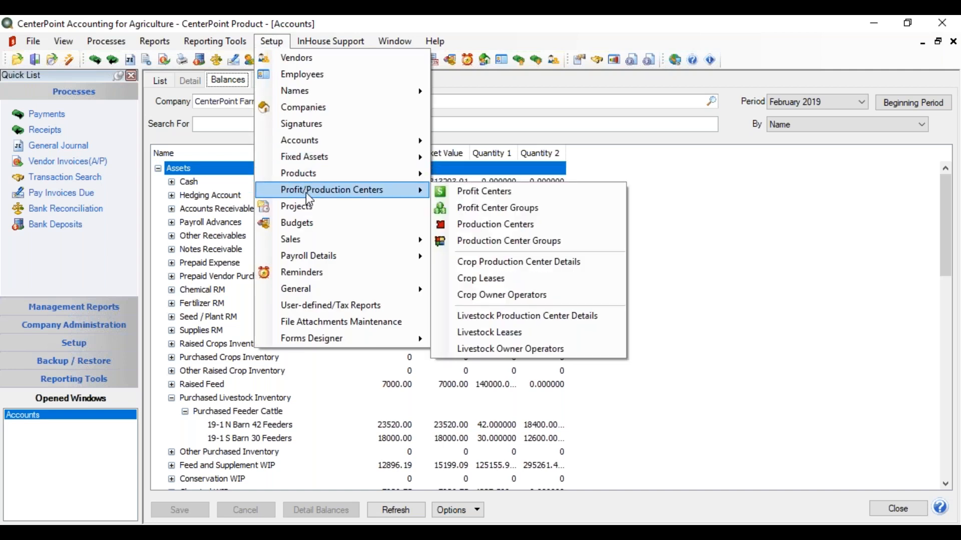
{"action": "left_click", "coordinate": [459, 190]}
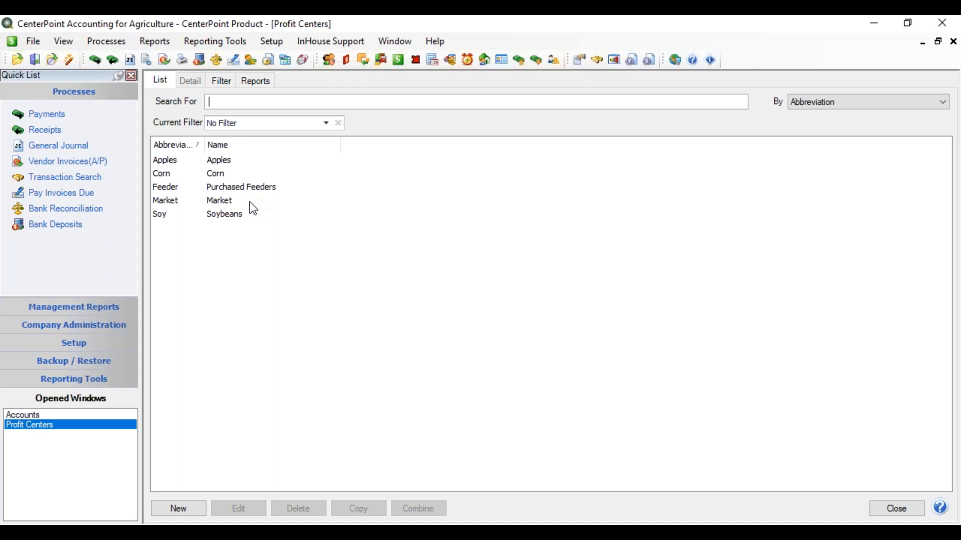
{"action": "left_click", "coordinate": [198, 510]}
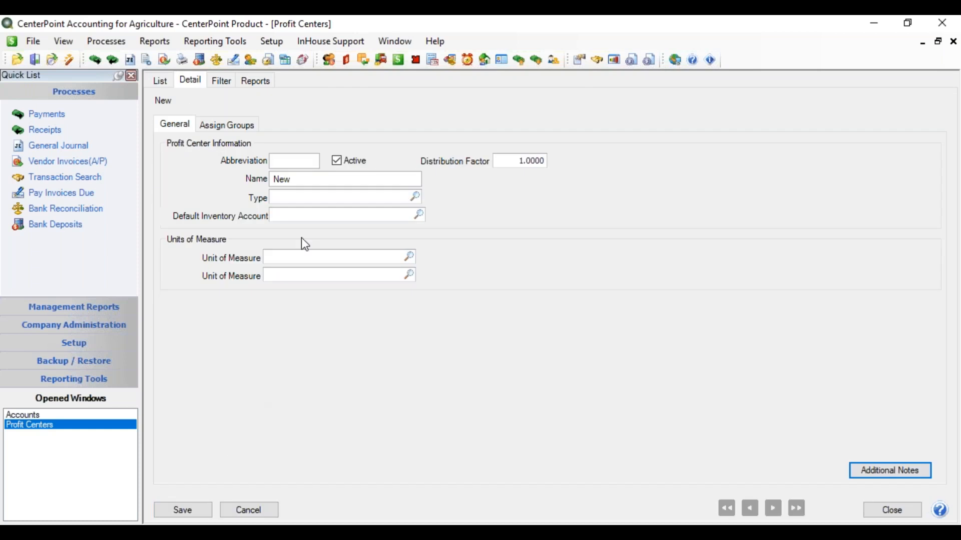
{"action": "type", "text": "H"}
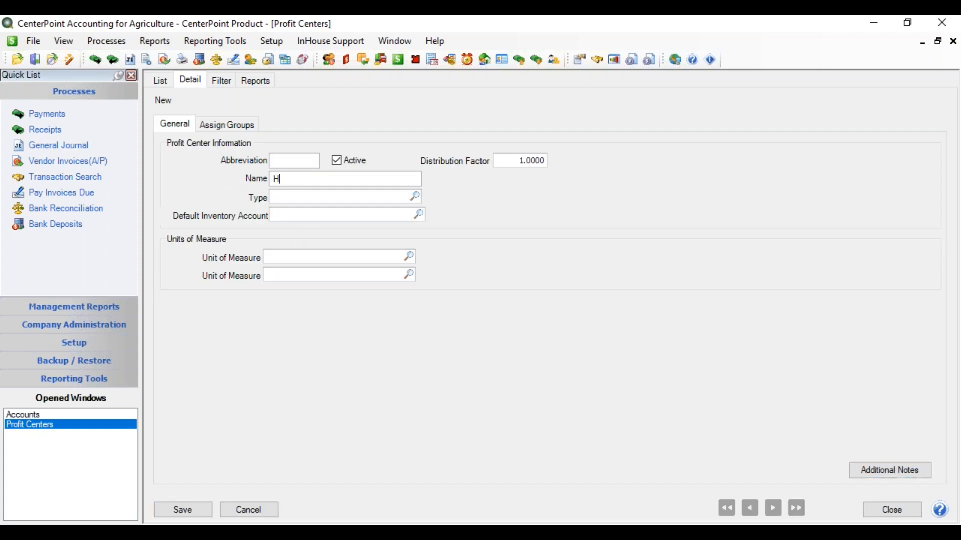
{"action": "type", "text": "eifers"}
{"action": "key", "text": "Tab"}
{"action": "type", "text": "livestock"}
{"action": "key", "text": "Tab"}
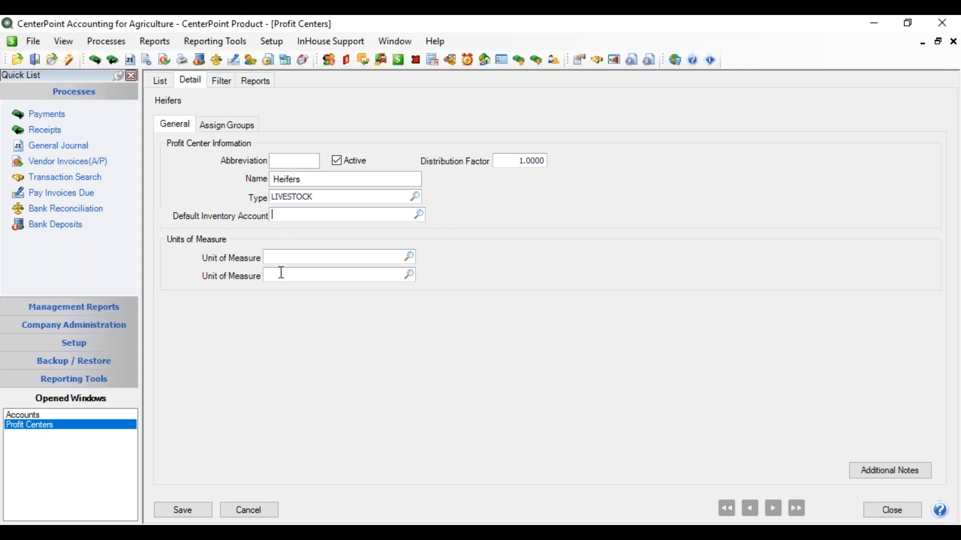
- Give the Heifers profit center the unit of measure Head and a distribution factor of 2, then save it and close the profit centers
{"action": "type", "text": "head"}
{"action": "key", "text": "Tab"}
{"action": "left_click_drag", "start_coordinate": [510, 161], "coordinate": [566, 160]}
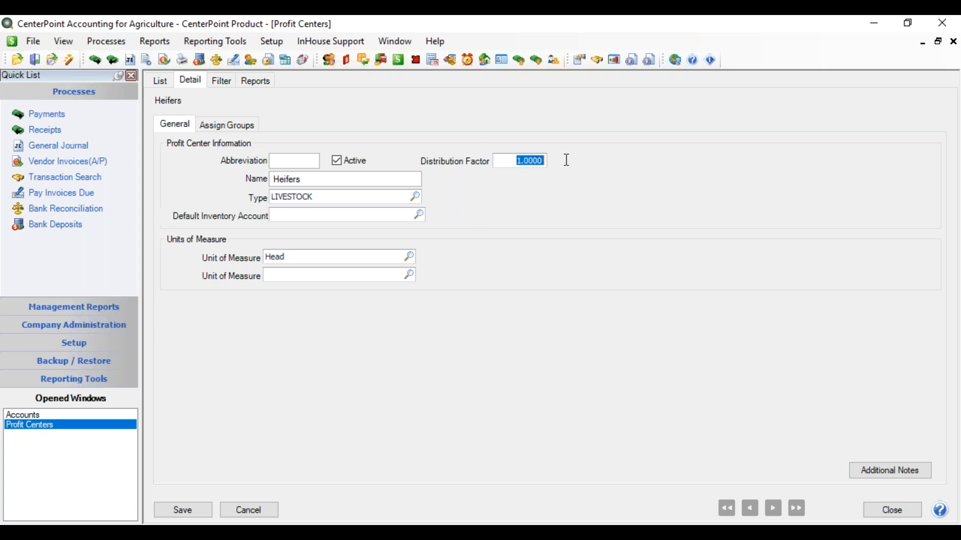
{"action": "type", "text": "2."}
{"action": "key", "text": "Tab"}
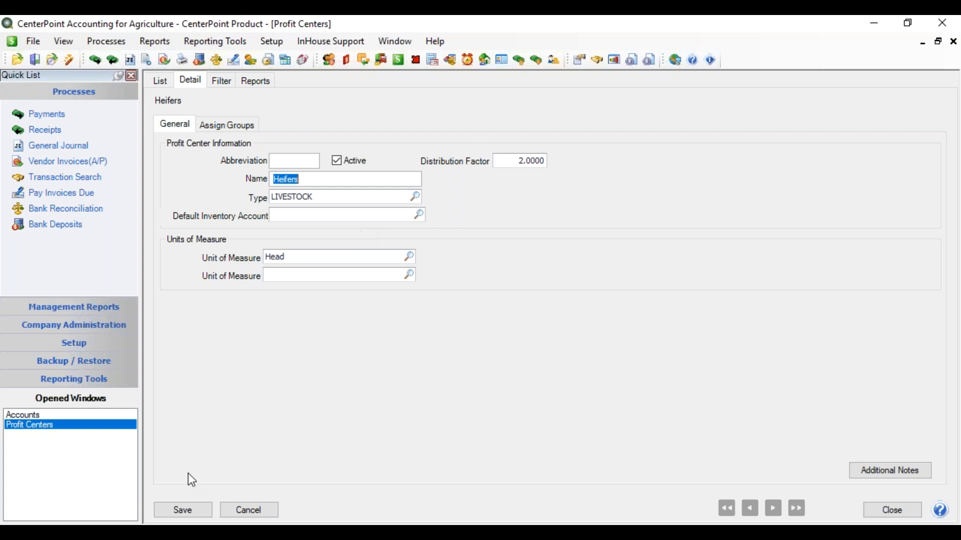
{"action": "left_click", "coordinate": [200, 515]}
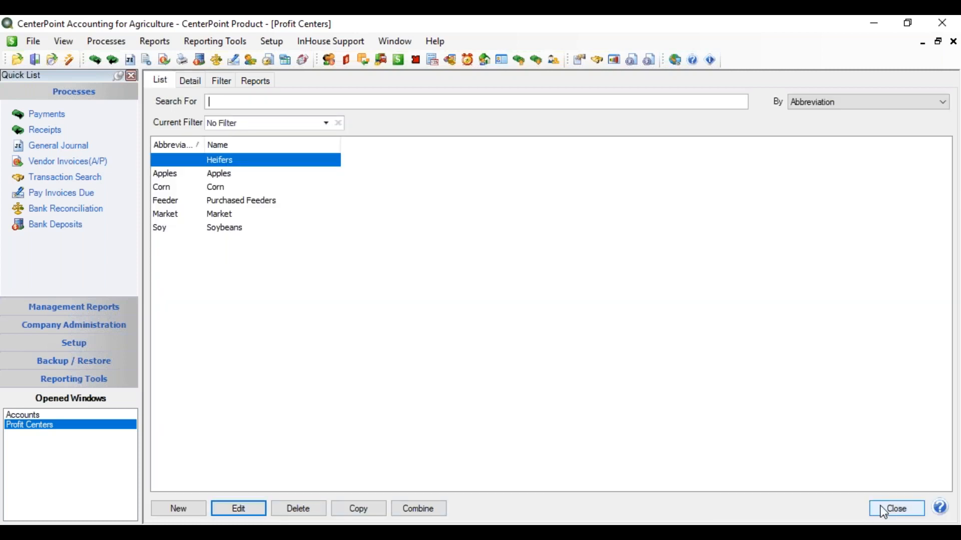
{"action": "left_click", "coordinate": [885, 510]}
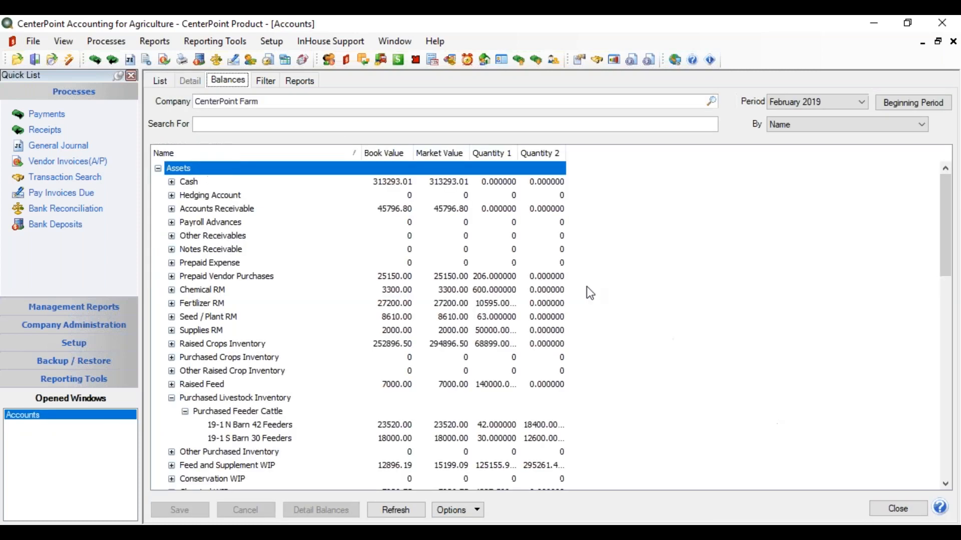
- Open the CP Overhead Expense distribution at its distribution detail
{"action": "left_click", "coordinate": [276, 42]}
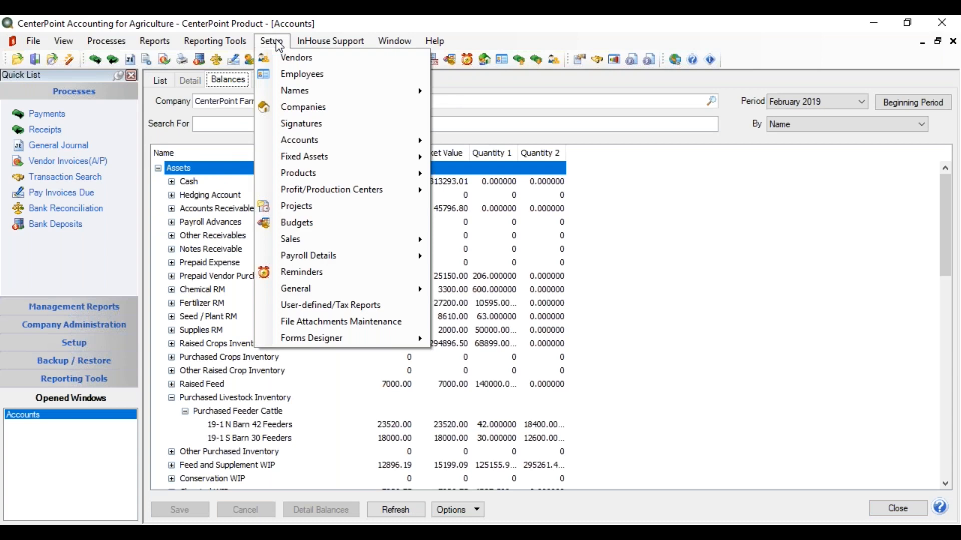
{"action": "mouse_move", "coordinate": [298, 141]}
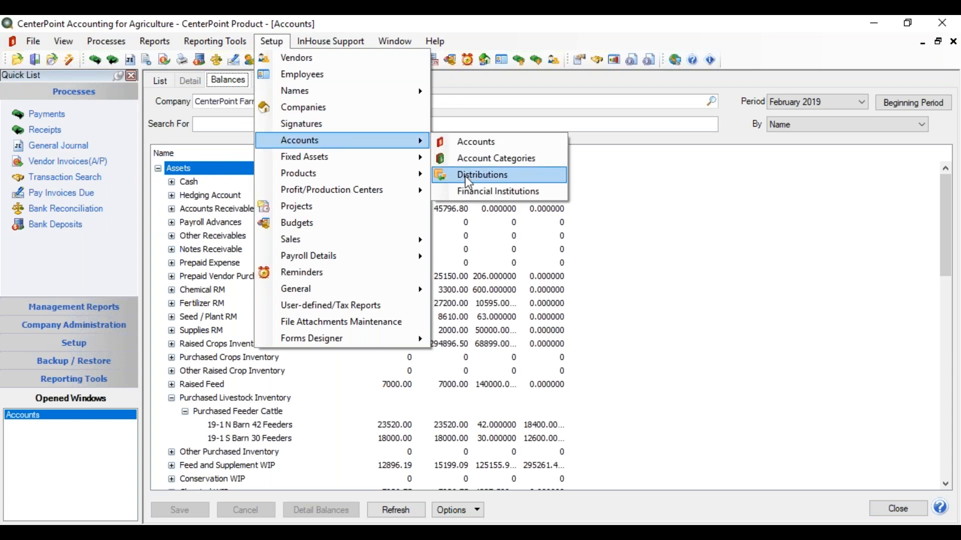
{"action": "left_click", "coordinate": [469, 181]}
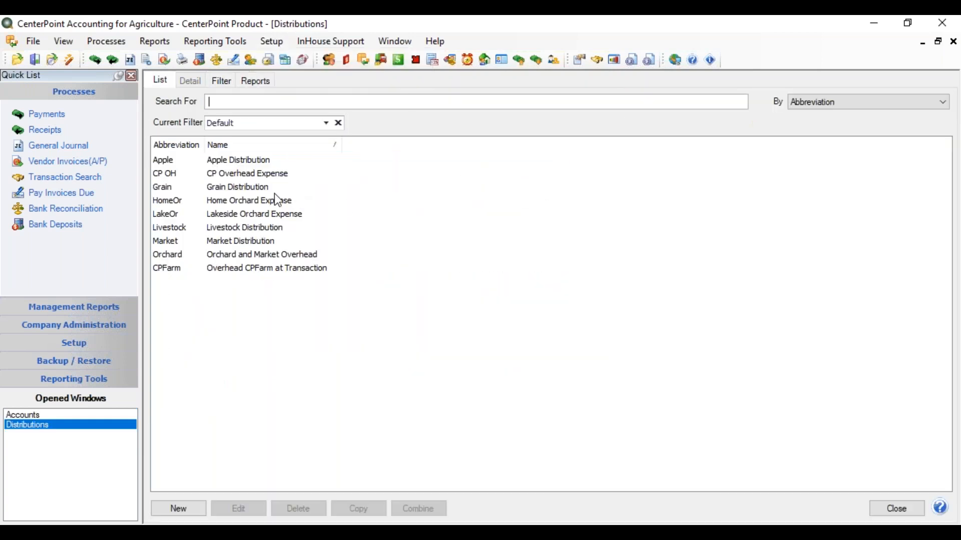
{"action": "left_click", "coordinate": [229, 180]}
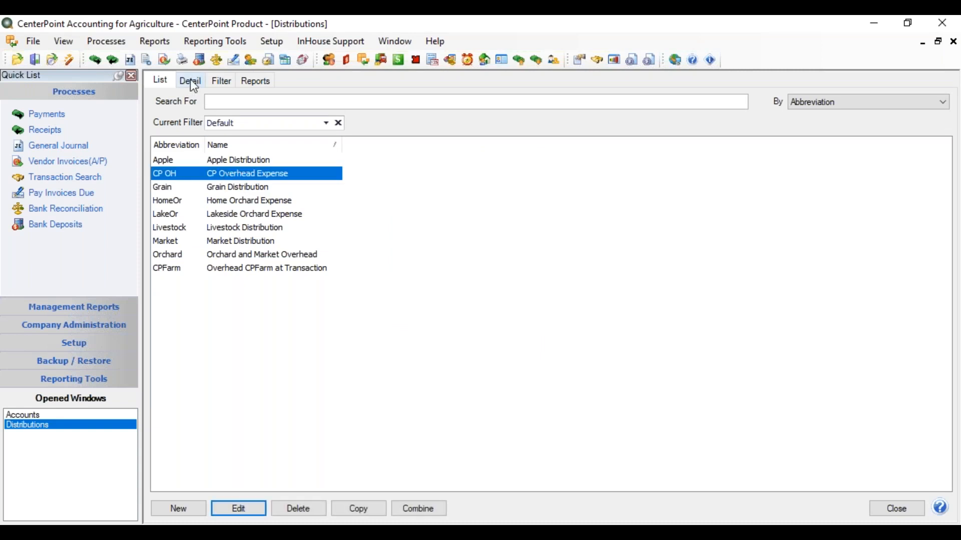
{"action": "left_click", "coordinate": [190, 82]}
{"action": "left_click", "coordinate": [231, 126]}
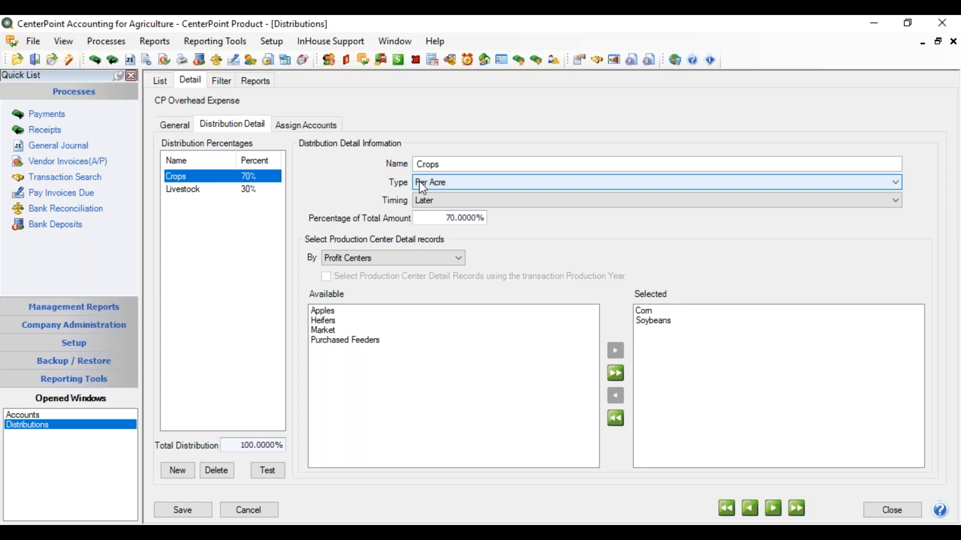
- Rename the Livestock detail line to Livestock SBarn and set its percentage of the total amount to 20%
{"action": "left_click", "coordinate": [202, 192]}
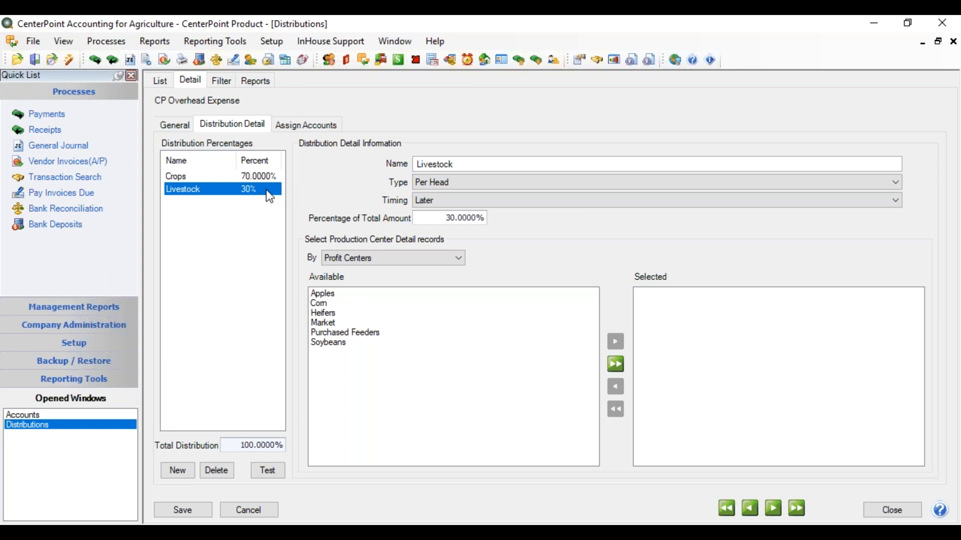
{"action": "left_click", "coordinate": [453, 165]}
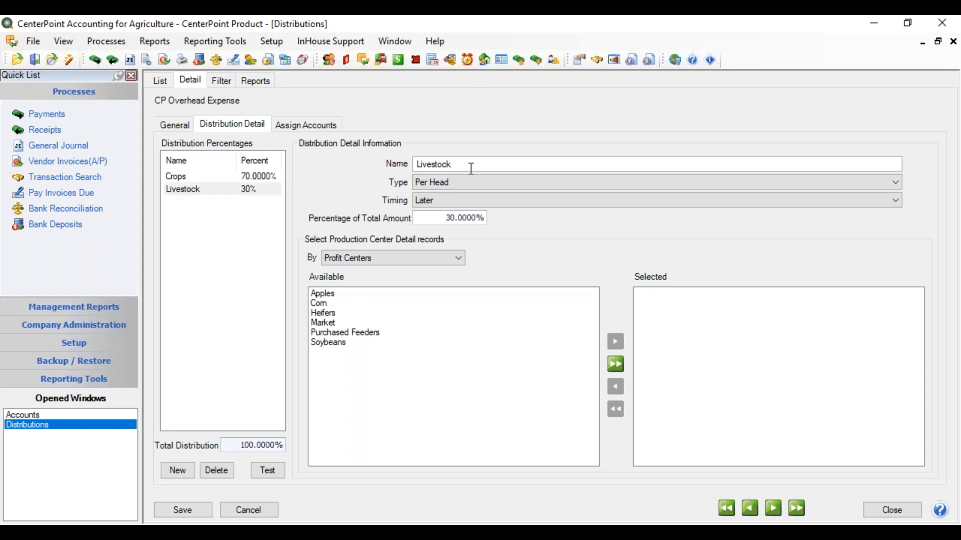
{"action": "type", "text": "SBarn"}
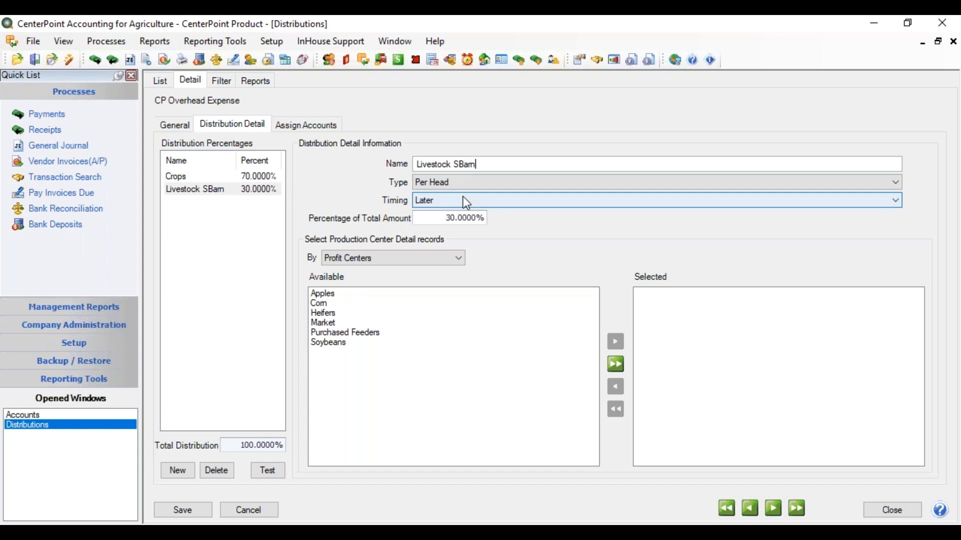
{"action": "left_click", "coordinate": [440, 220]}
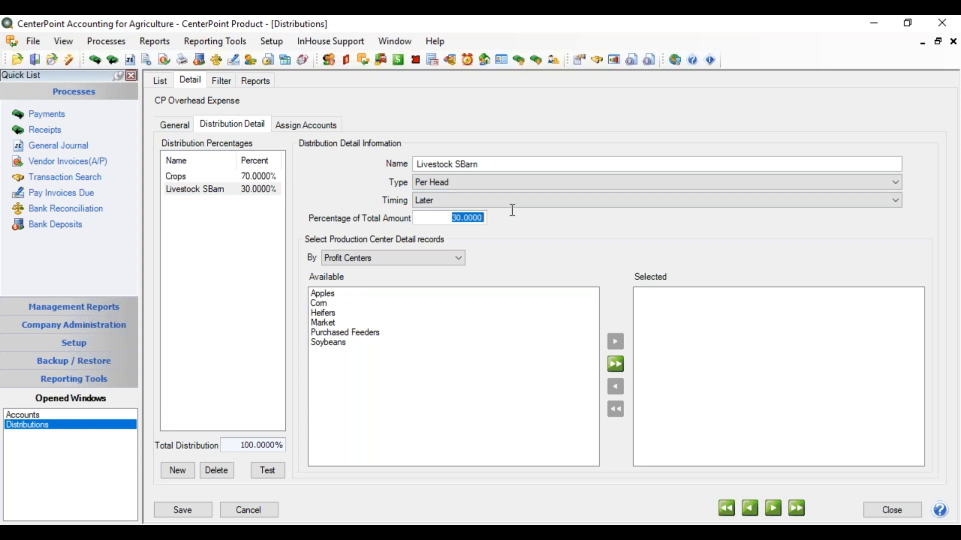
{"action": "type", "text": "20.0"}
{"action": "key", "text": "Tab"}
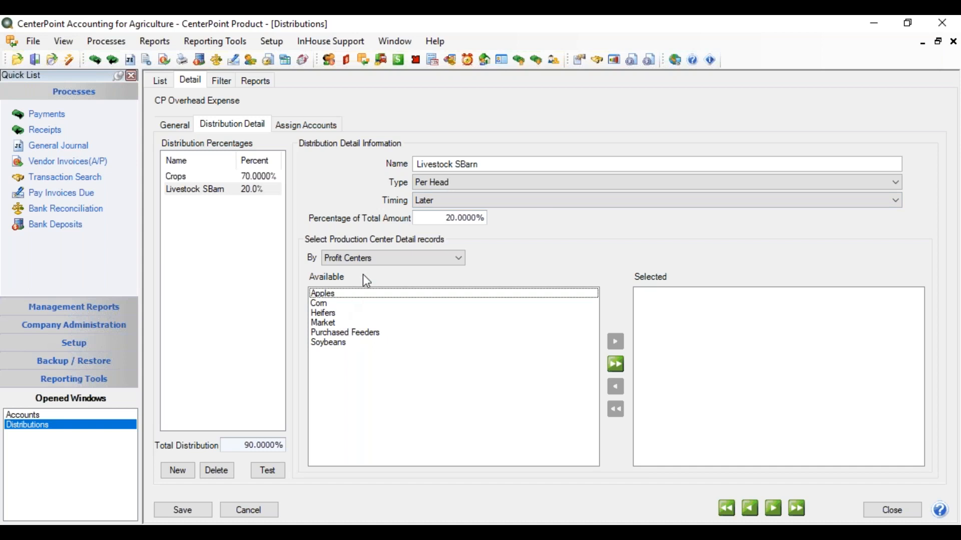
- Select the Livestock SBarn records by Production Centers and include only South Barn
{"action": "left_click", "coordinate": [375, 259]}
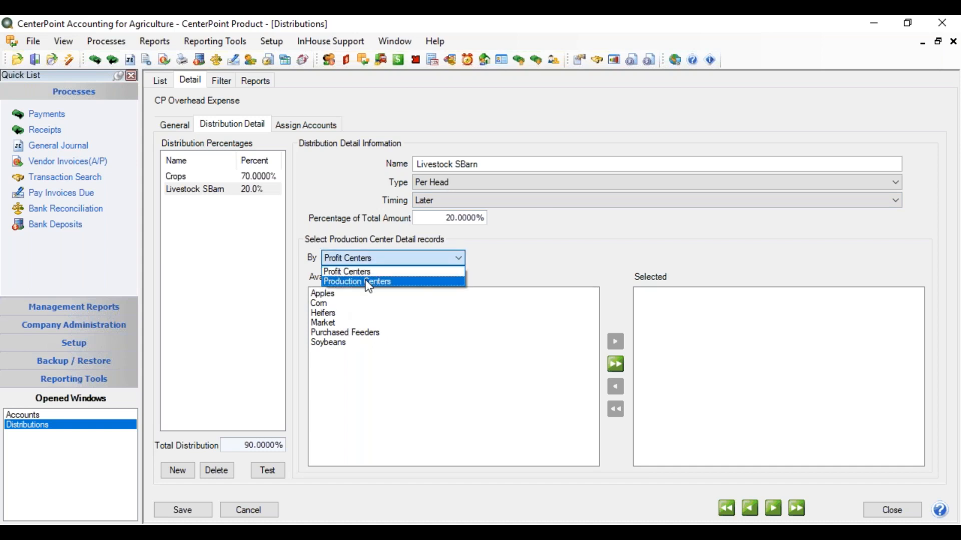
{"action": "left_click", "coordinate": [368, 283]}
{"action": "double_click", "coordinate": [345, 372]}
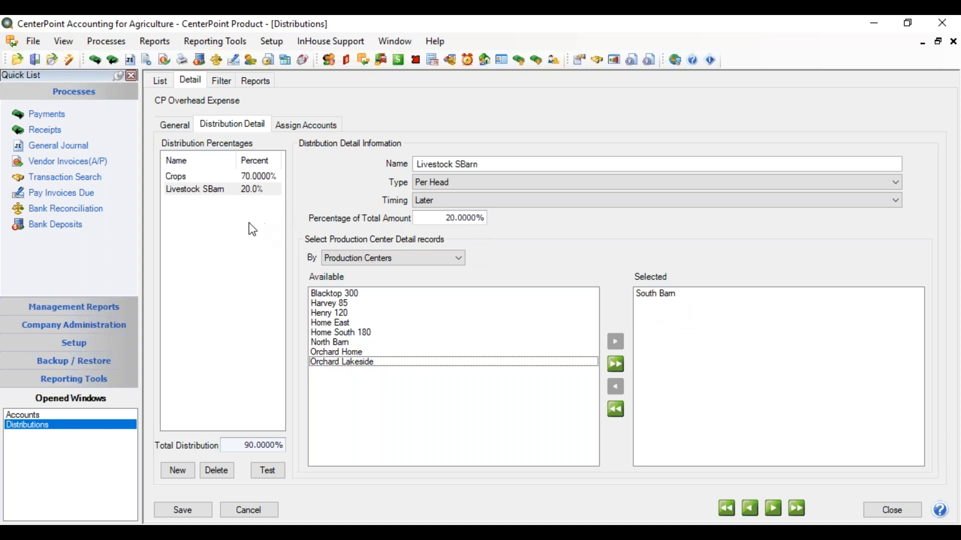
- Add a new distribution detail line named Livestock NBarn and set its type to Per Head
{"action": "left_click", "coordinate": [176, 471]}
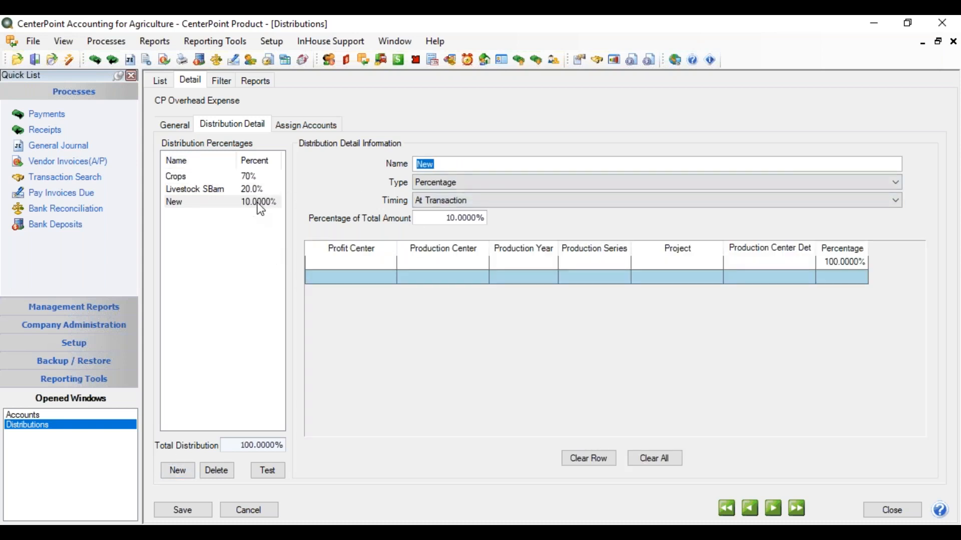
{"action": "left_click_drag", "start_coordinate": [438, 161], "coordinate": [413, 166]}
{"action": "type", "text": "Livestock N"}
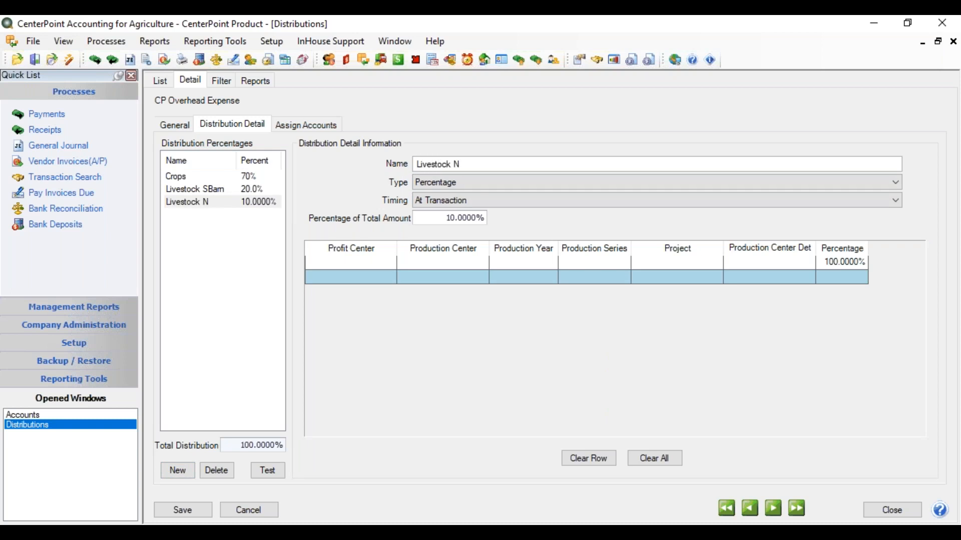
{"action": "type", "text": "Bam"}
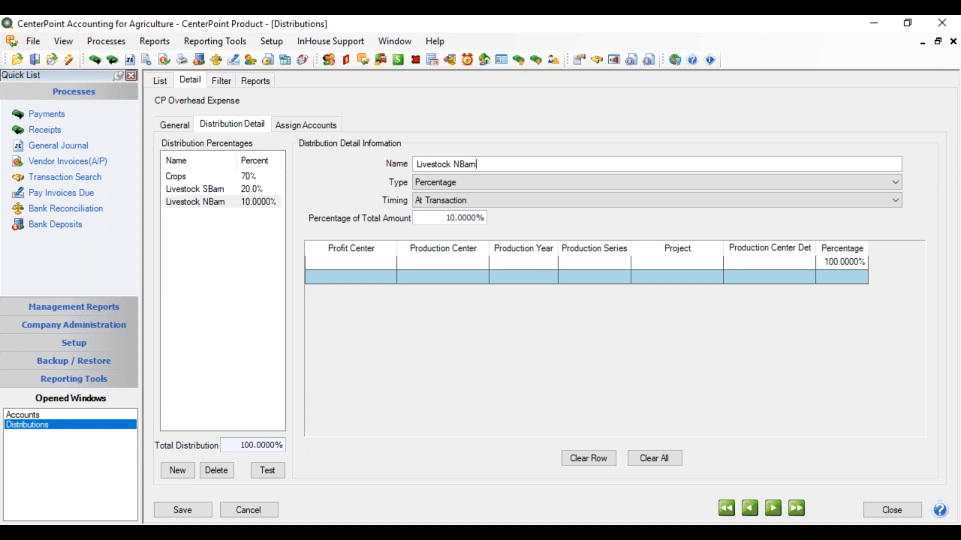
{"action": "left_click", "coordinate": [465, 187]}
{"action": "left_click", "coordinate": [455, 214]}
{"action": "left_click", "coordinate": [532, 336]}
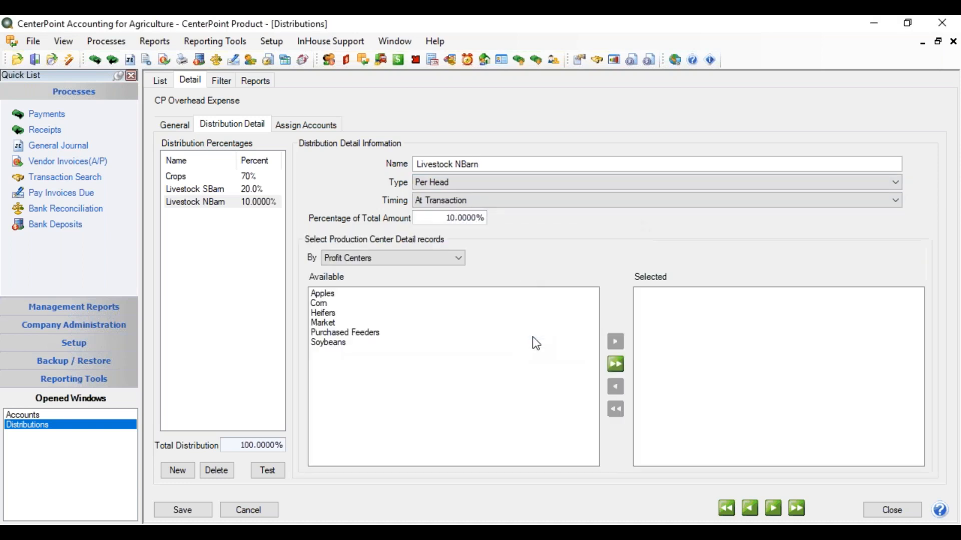
- Set the Livestock NBarn timing to Later and select its detail records by Production Centers, including only North Barn
{"action": "left_click", "coordinate": [533, 203]}
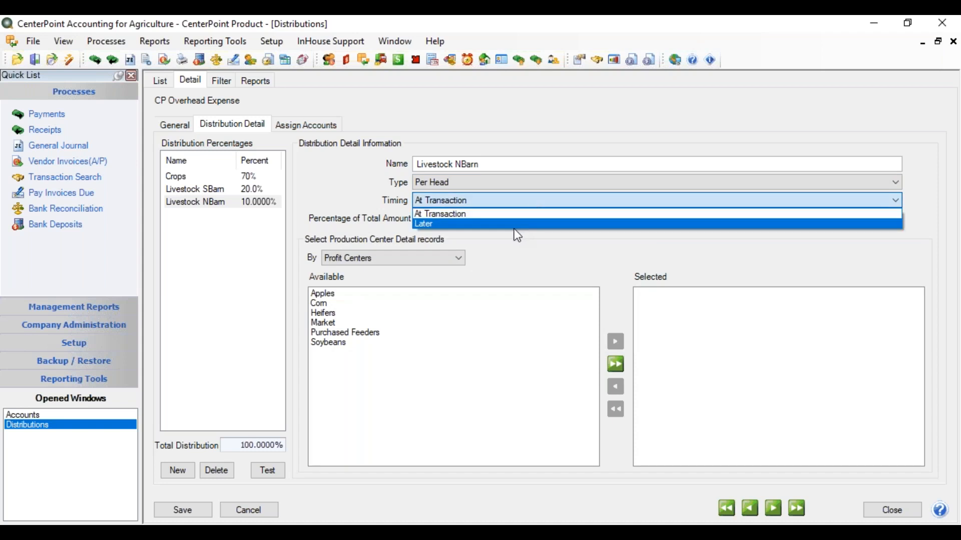
{"action": "left_click", "coordinate": [515, 227]}
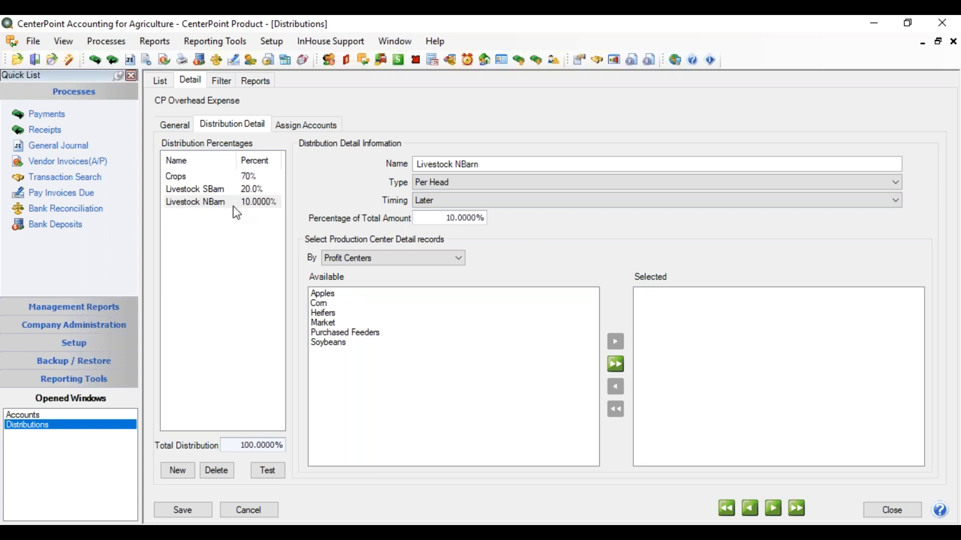
{"action": "left_click", "coordinate": [364, 259]}
{"action": "left_click", "coordinate": [366, 283]}
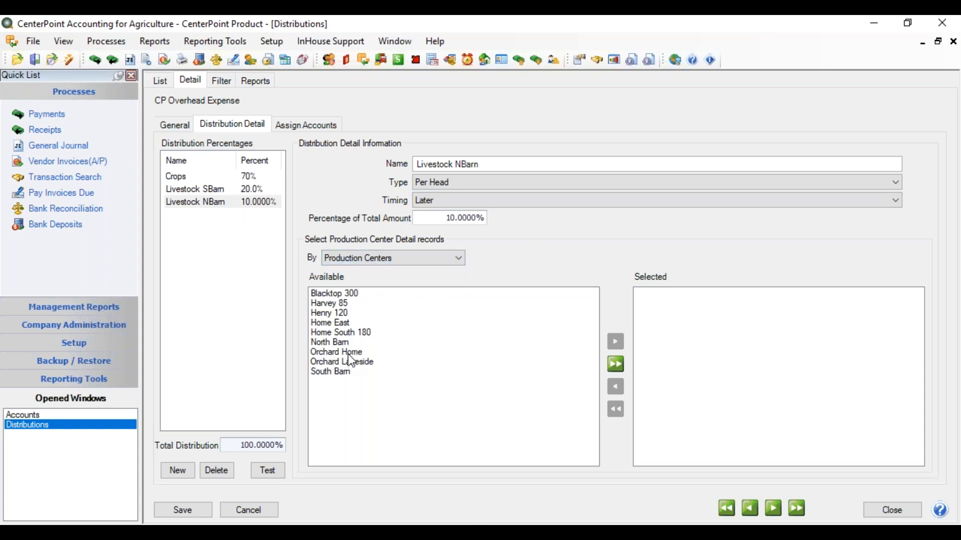
{"action": "double_click", "coordinate": [350, 344]}
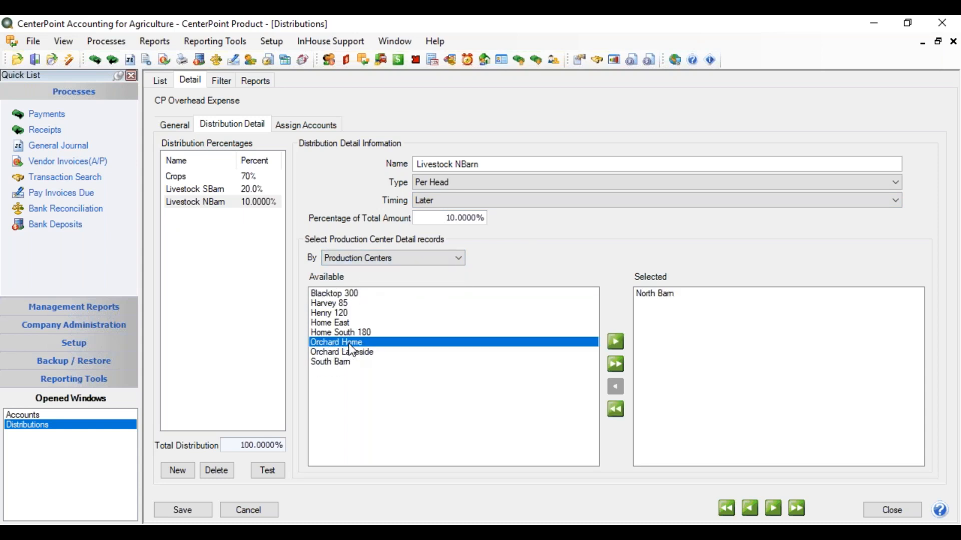
- Check the production centers selected for Livestock SBarn and Livestock NBarn, and save the CP Overhead Expense distribution
{"action": "left_click", "coordinate": [265, 189]}
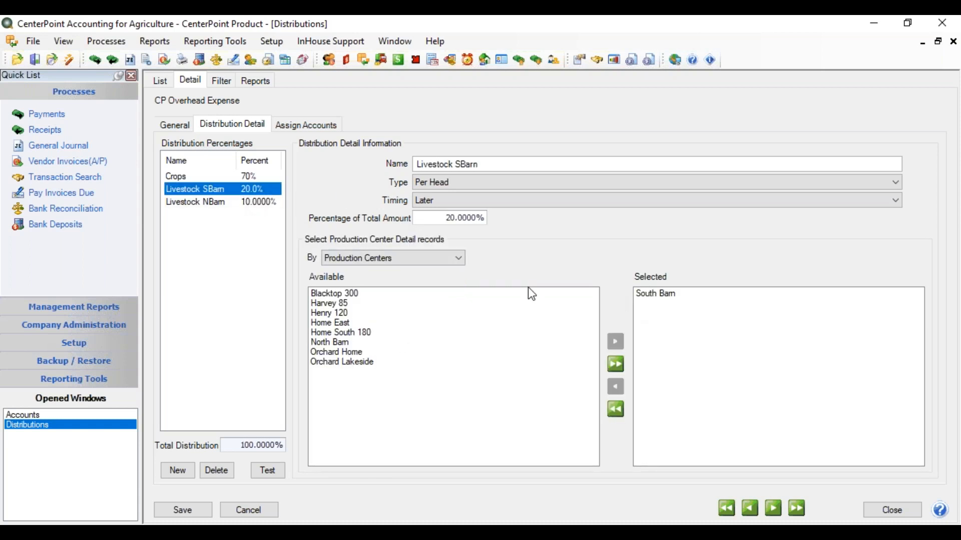
{"action": "left_click", "coordinate": [260, 202]}
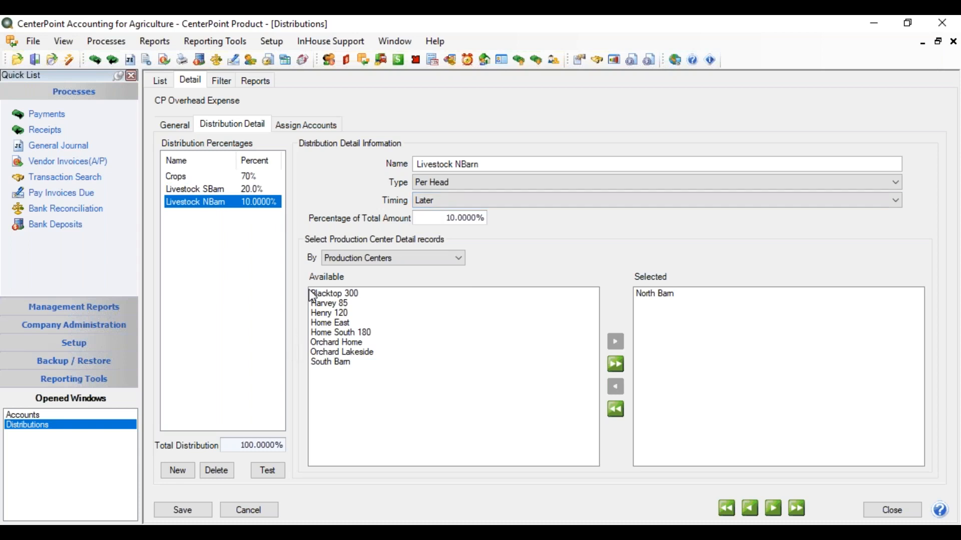
{"action": "left_click", "coordinate": [190, 512]}
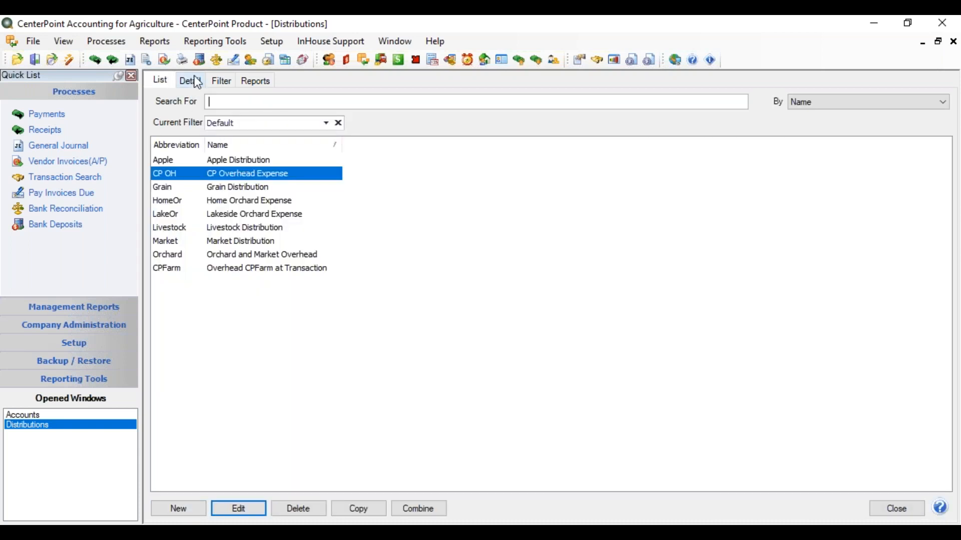
- Review the accounts assigned to the CP Overhead Expense distribution for CenterPoint Farm, and close Distributions
{"action": "left_click", "coordinate": [192, 81]}
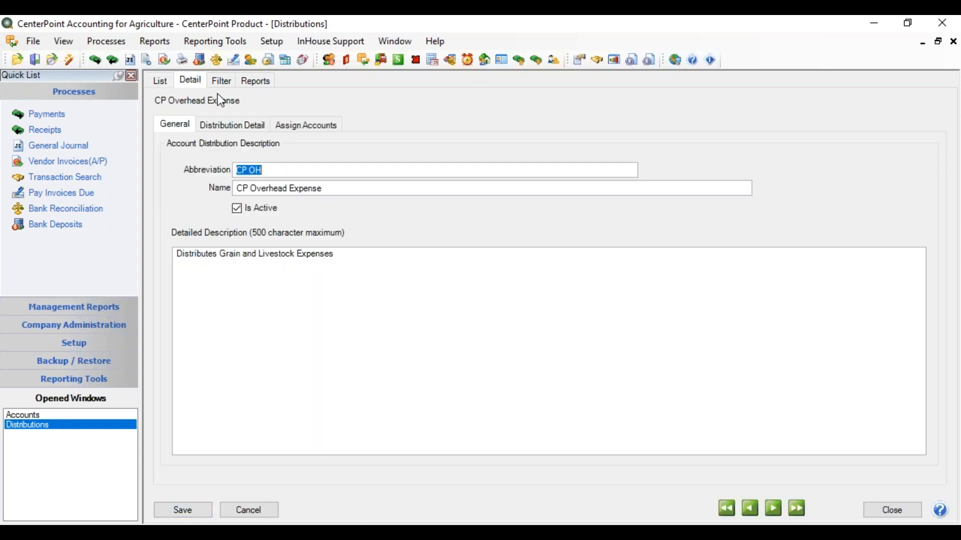
{"action": "left_click", "coordinate": [306, 131]}
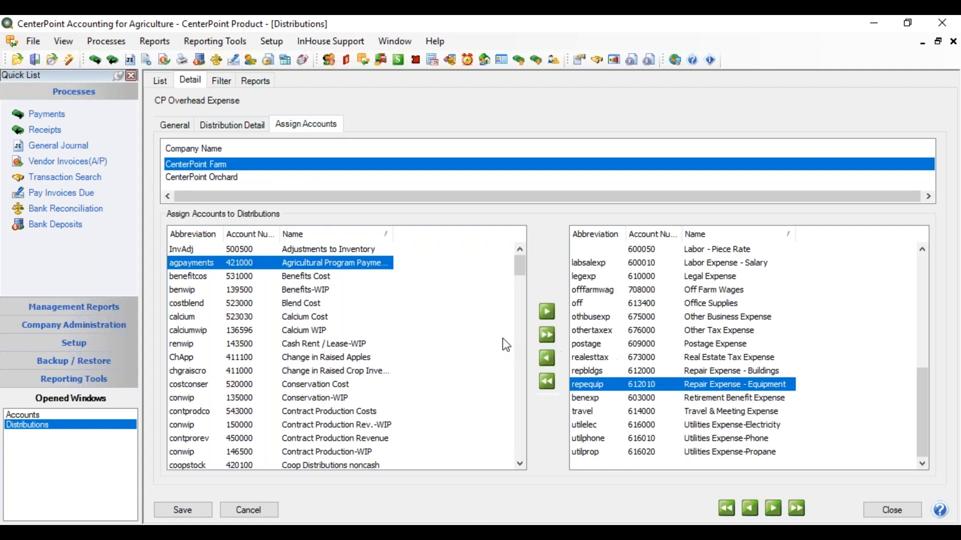
{"action": "left_click", "coordinate": [255, 508]}
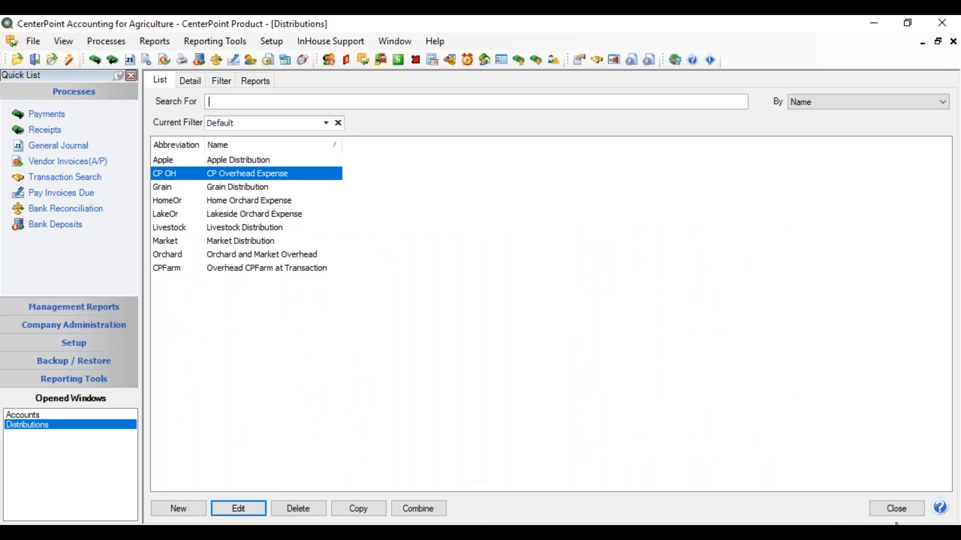
{"action": "left_click", "coordinate": [903, 509]}
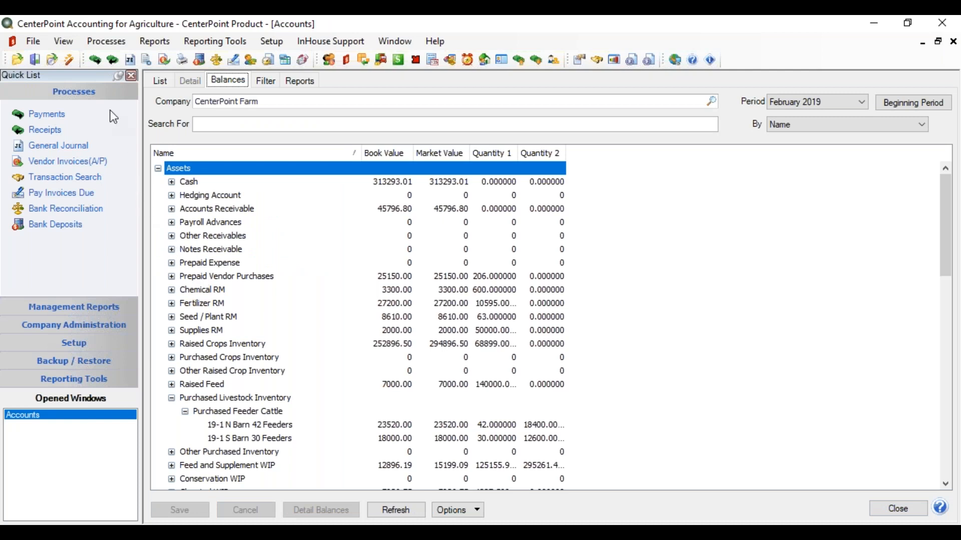
- Create a new Apply Distributions transaction for CenterPoint Farm dated 01/31/2019 and expand its Utilities Expense-Electricity breakdown
{"action": "left_click", "coordinate": [105, 44]}
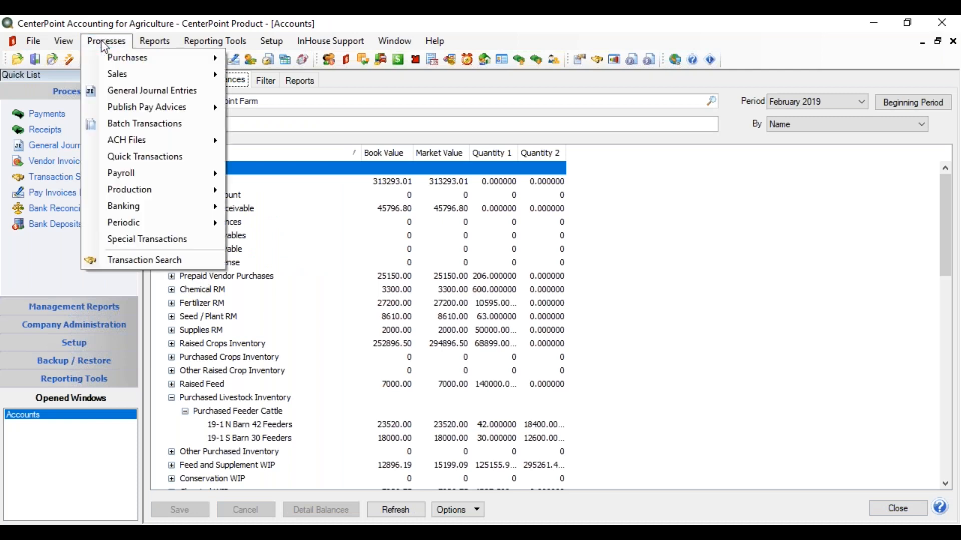
{"action": "mouse_move", "coordinate": [151, 225]}
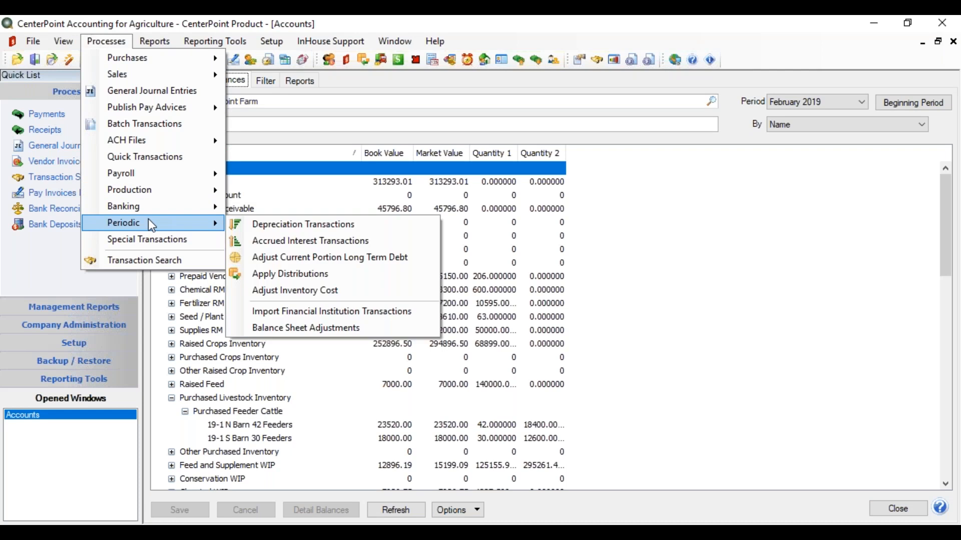
{"action": "left_click", "coordinate": [303, 275]}
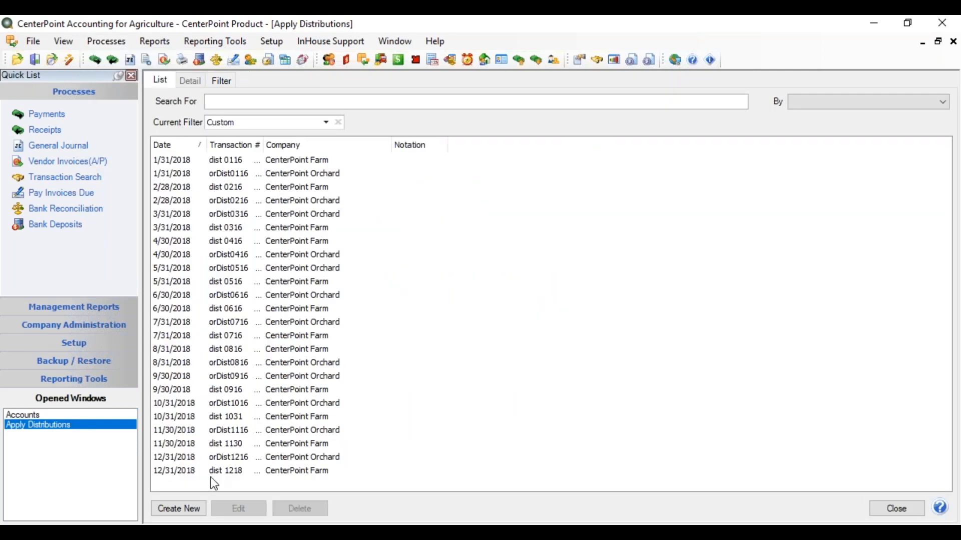
{"action": "left_click", "coordinate": [185, 506]}
{"action": "left_click", "coordinate": [508, 190]}
{"action": "double_click", "coordinate": [365, 217]}
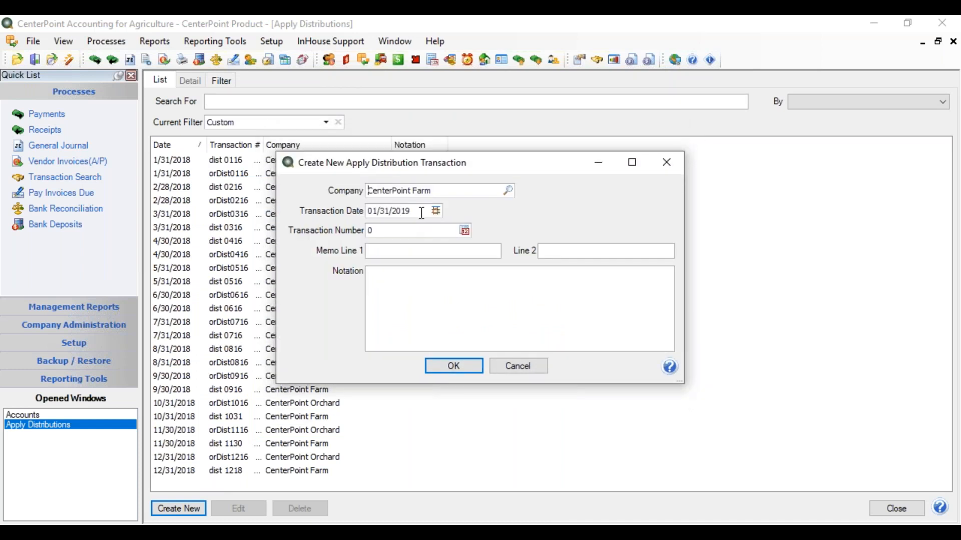
{"action": "left_click", "coordinate": [454, 366]}
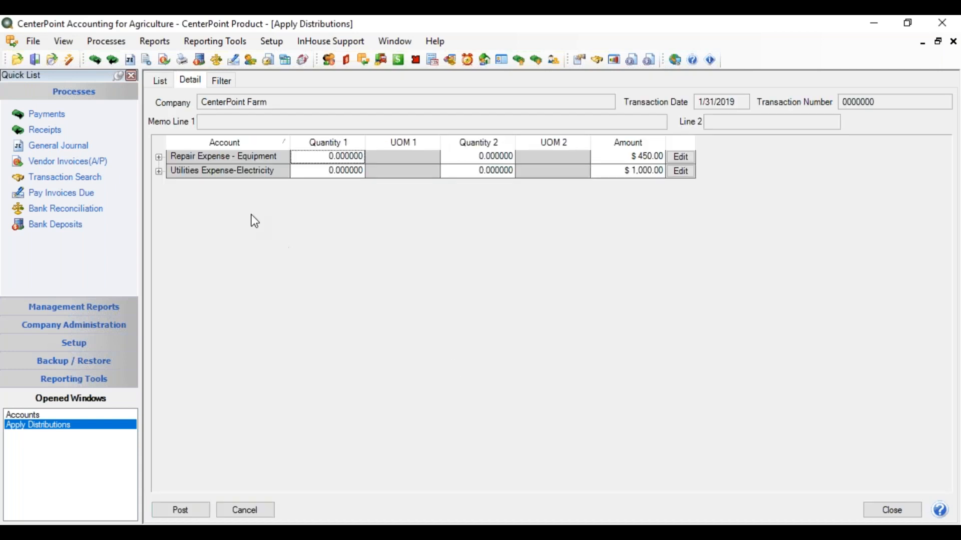
{"action": "left_click", "coordinate": [159, 172]}
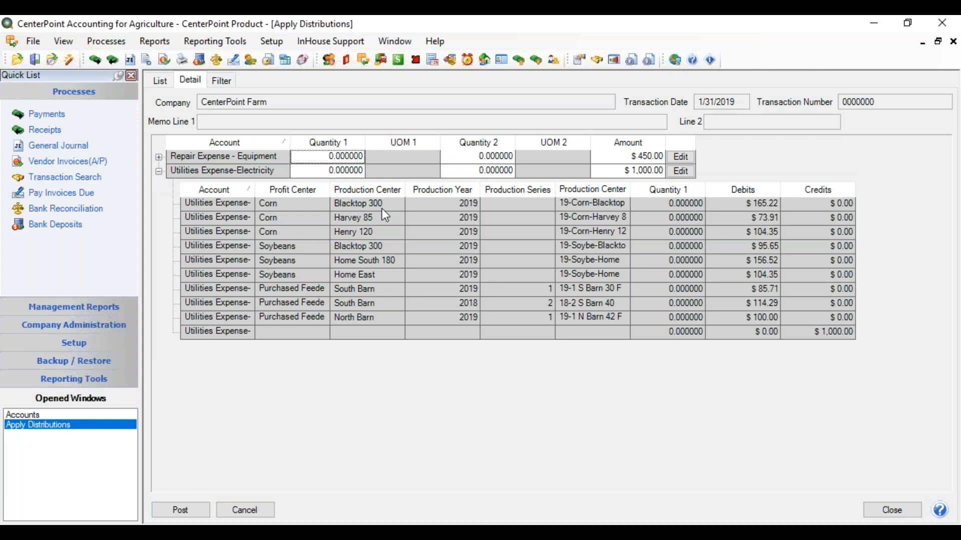